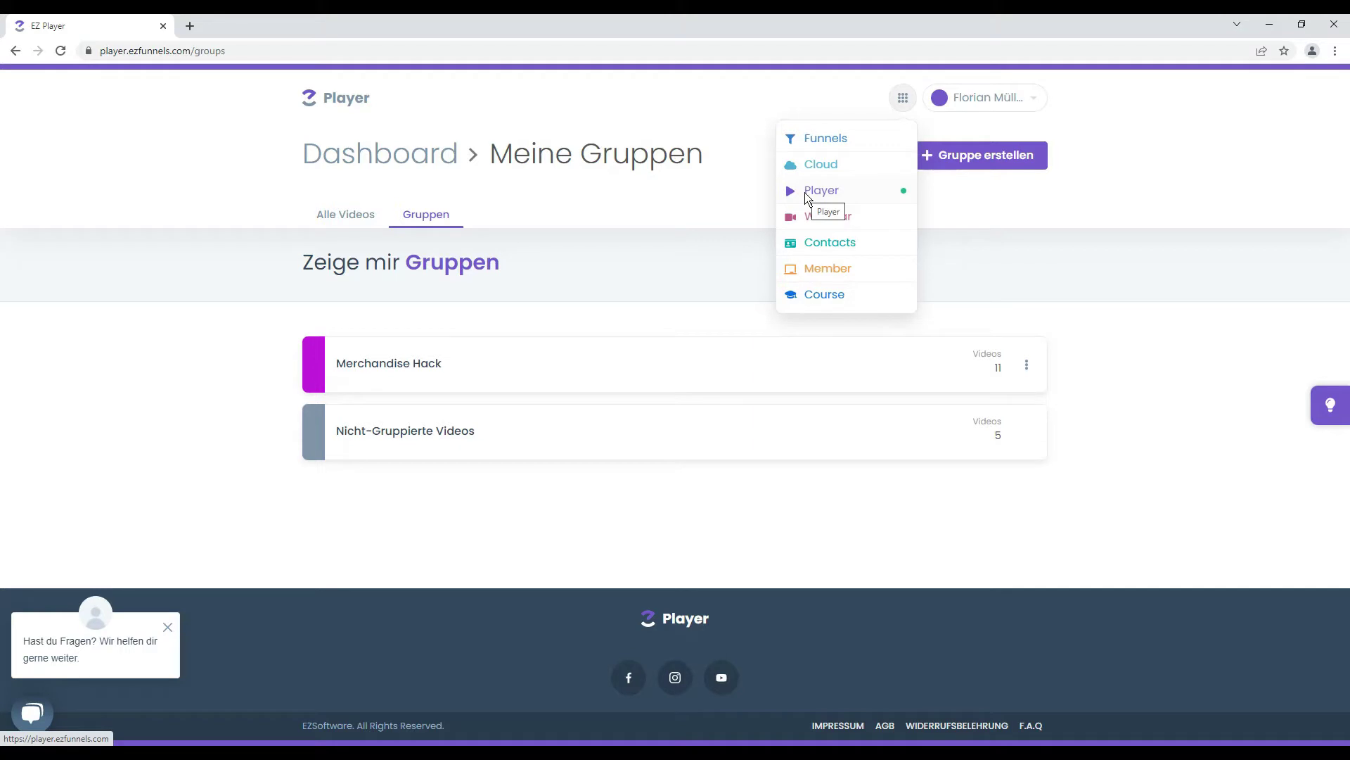
# Look at the overview of all videos and return to the groups overview
pyautogui.click(220, 250)
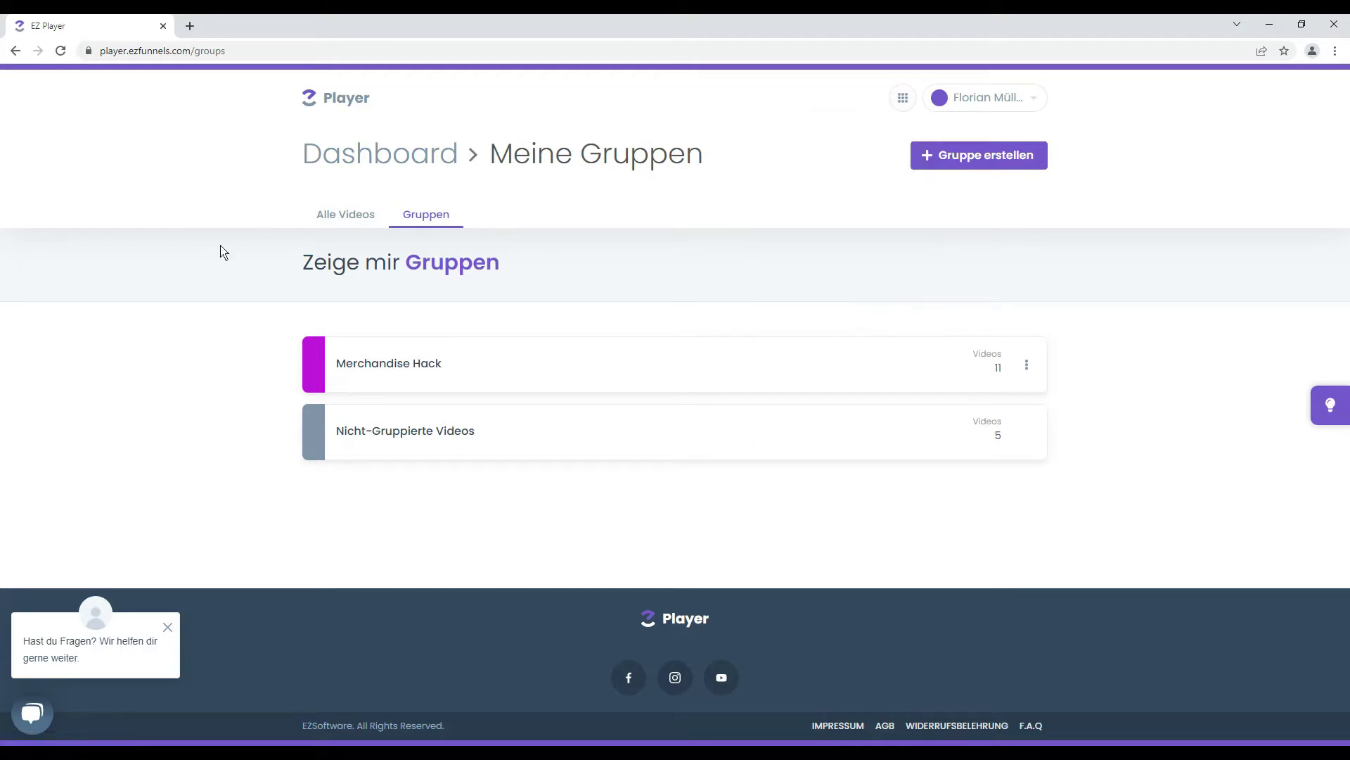
pyautogui.click(327, 223)
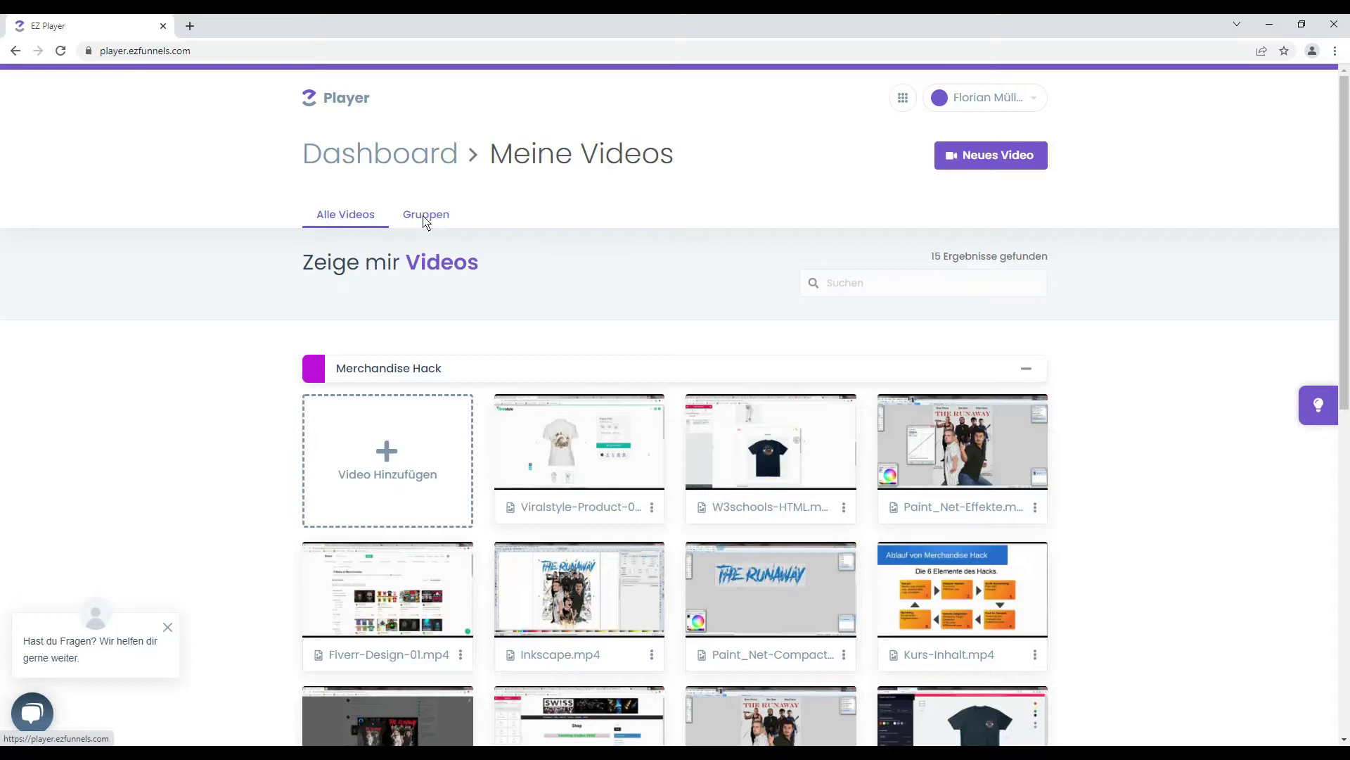
pyautogui.click(427, 222)
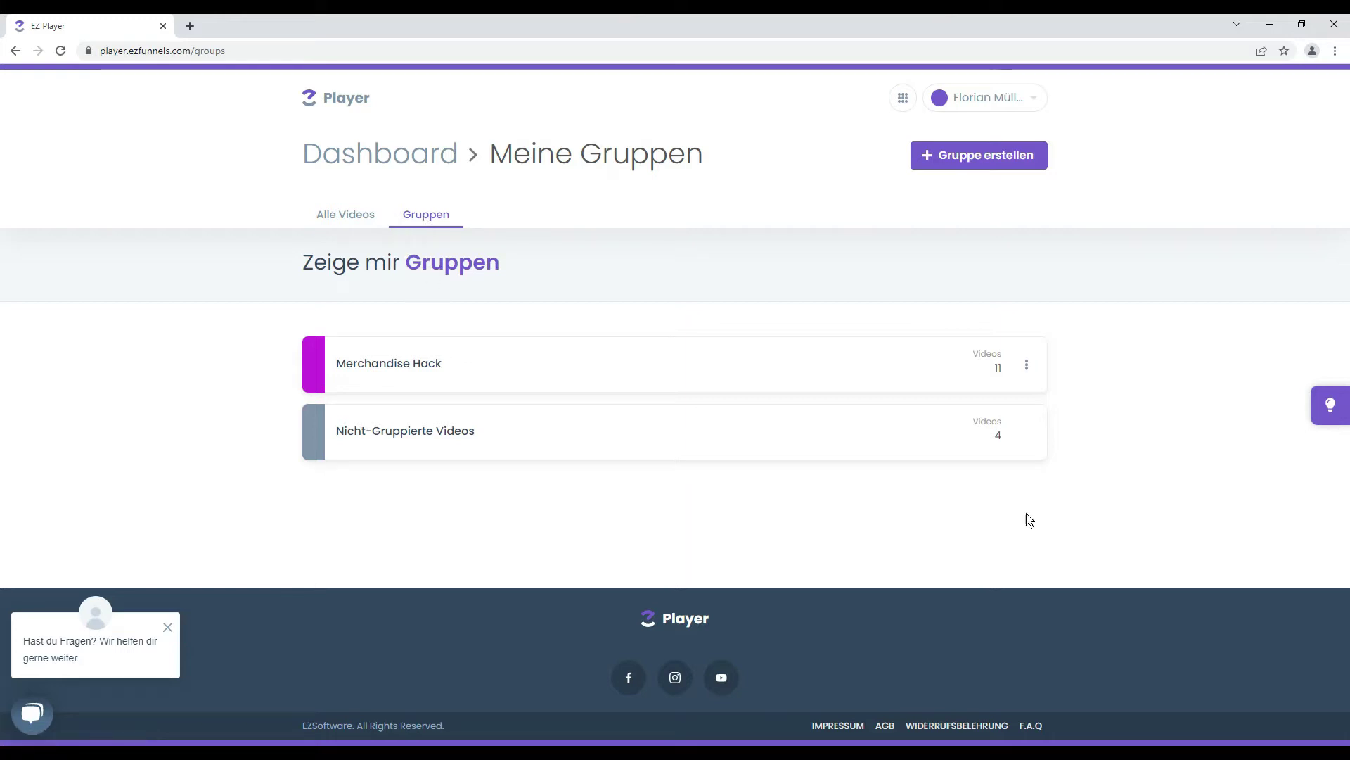
# Create a new video group named Schweiz with the red colour #D0021B and save it
pyautogui.click(950, 166)
pyautogui.moveTo(572, 382); pyautogui.dragTo(401, 360)
pyautogui.write('Schweiz')
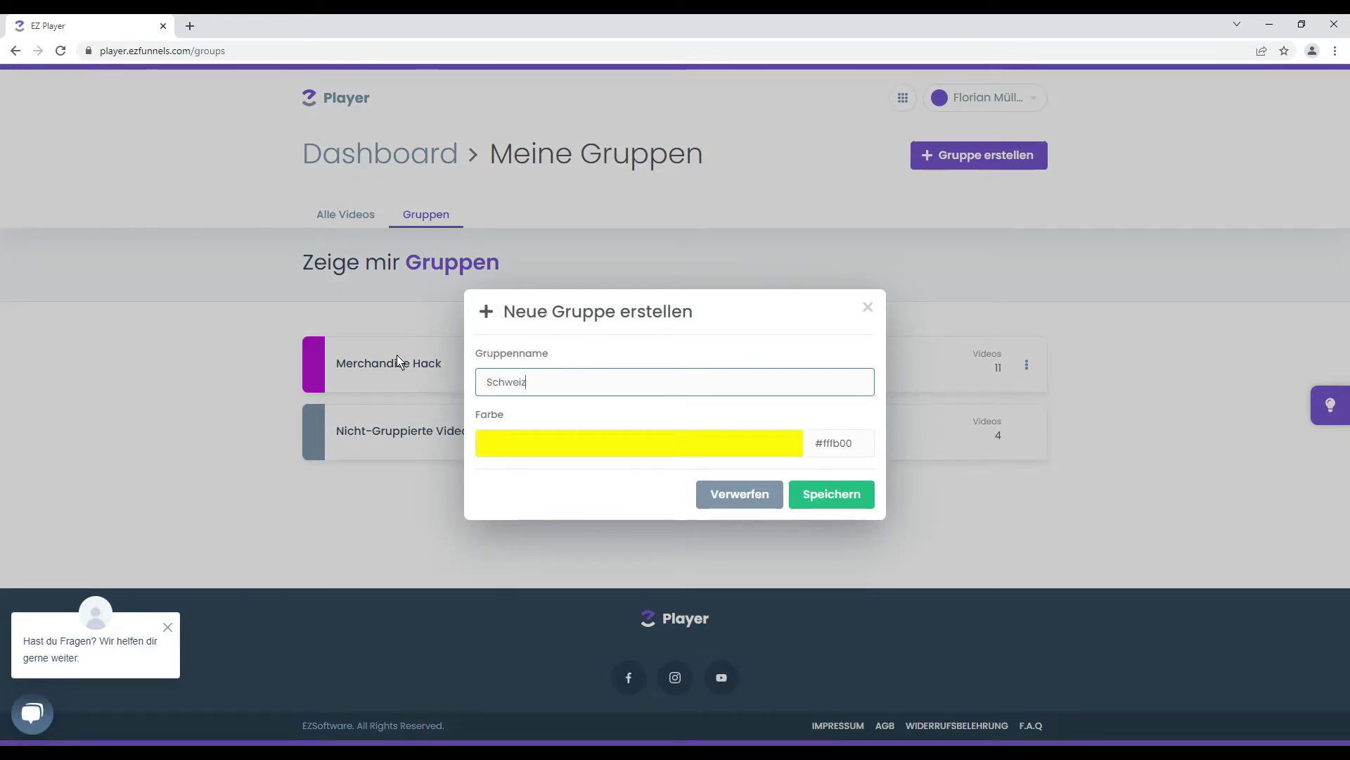
pyautogui.click(834, 445)
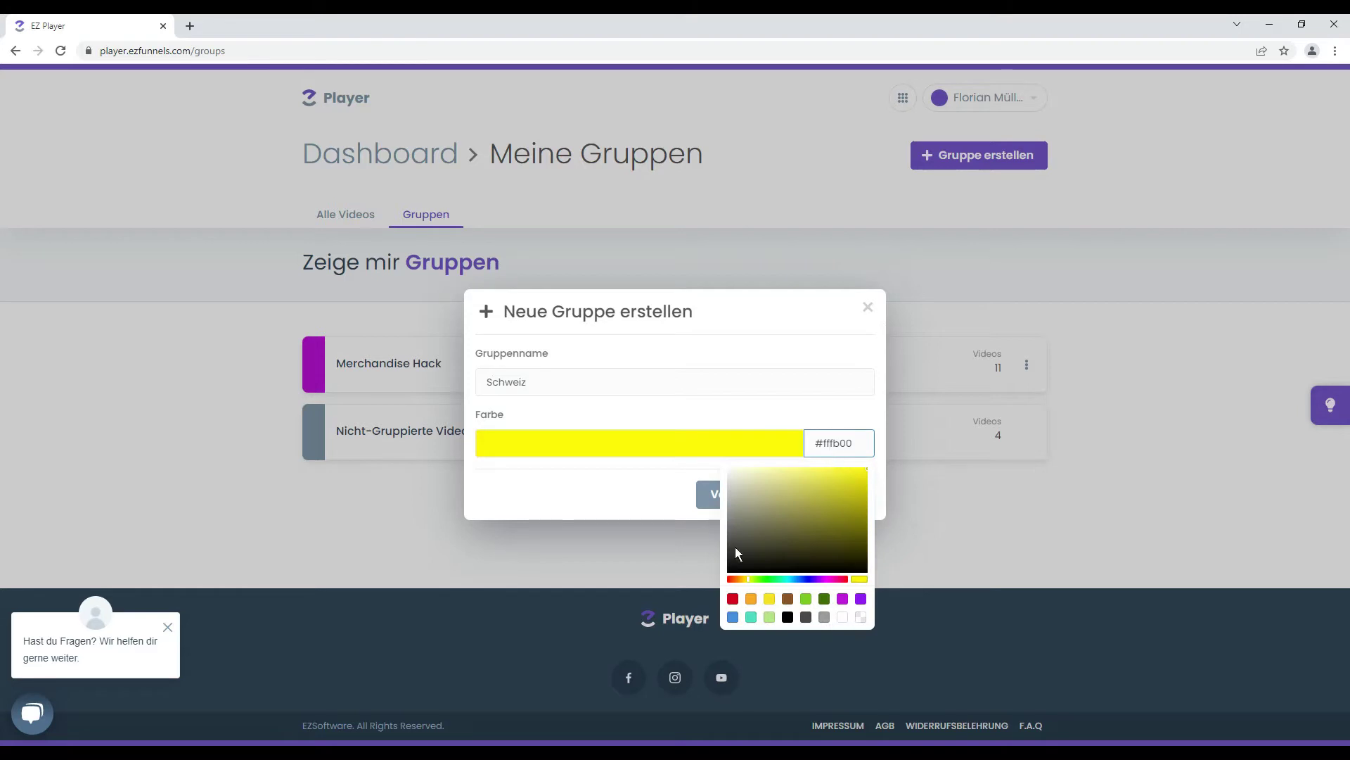
pyautogui.click(736, 603)
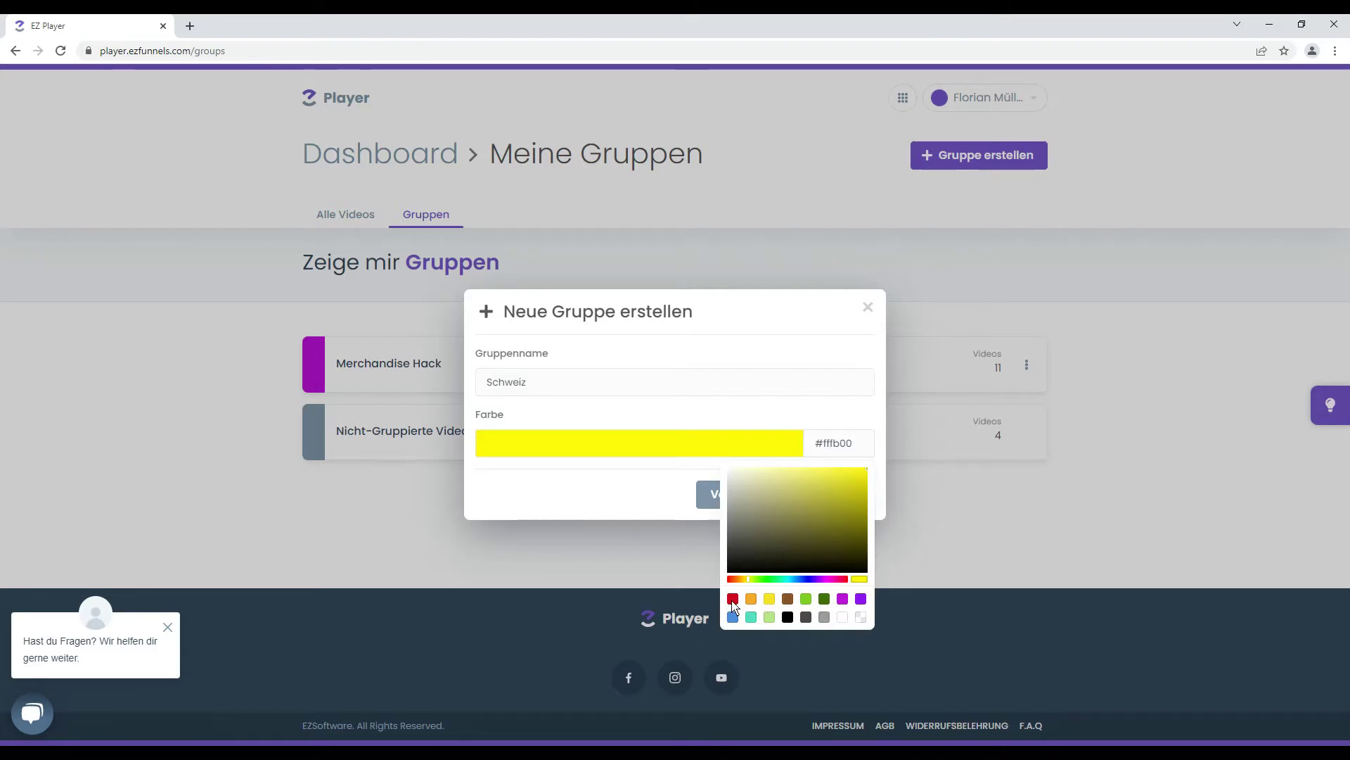
pyautogui.click(733, 602)
pyautogui.click(763, 433)
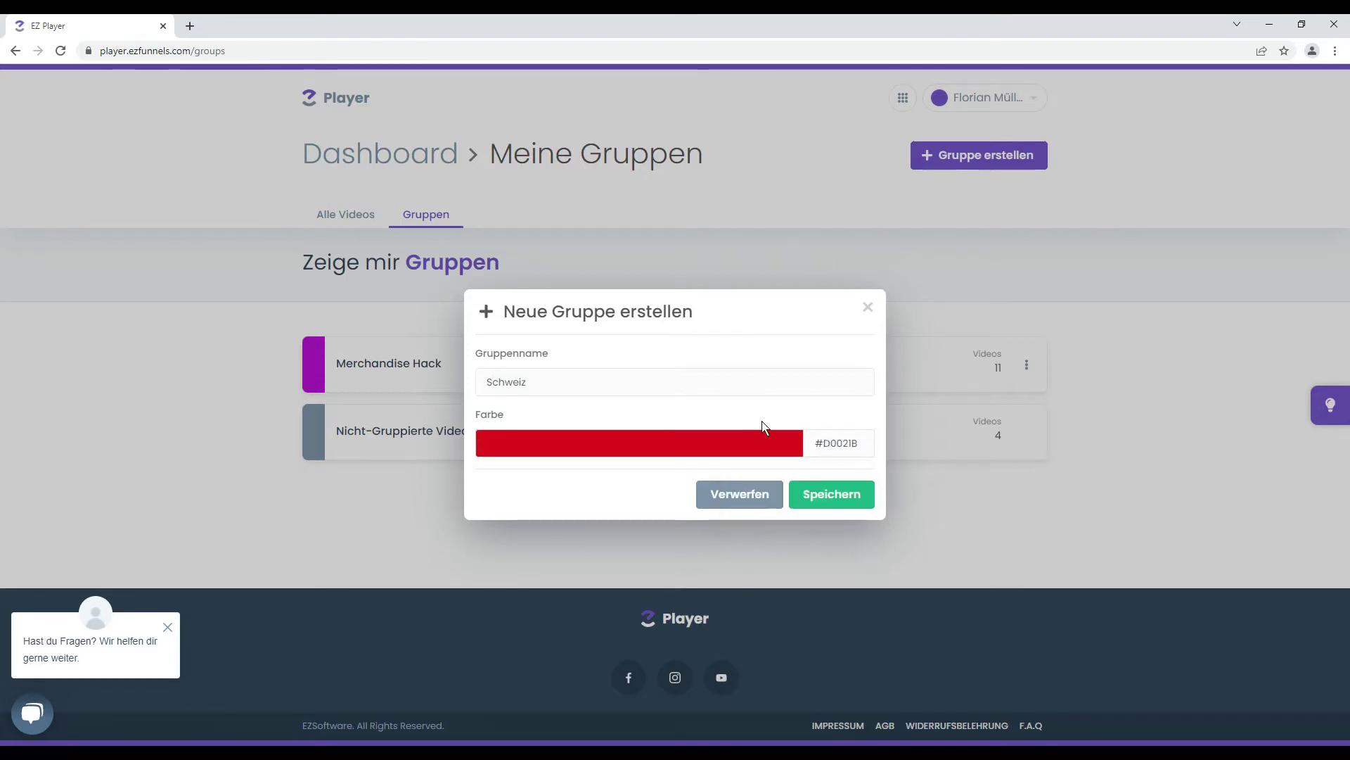
pyautogui.click(817, 491)
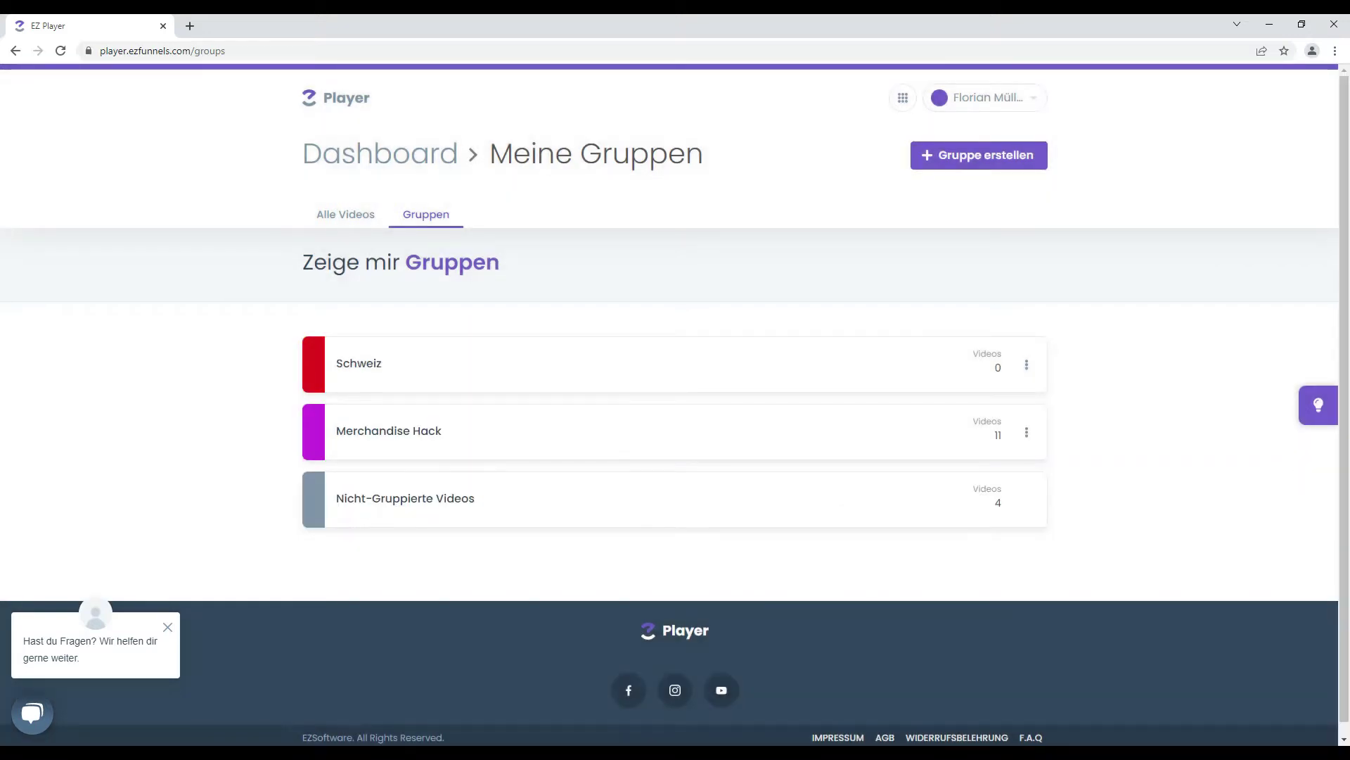
# Show all videos and collapse the Merchandise Hack group to reach the ungrouped videos
pyautogui.click(347, 216)
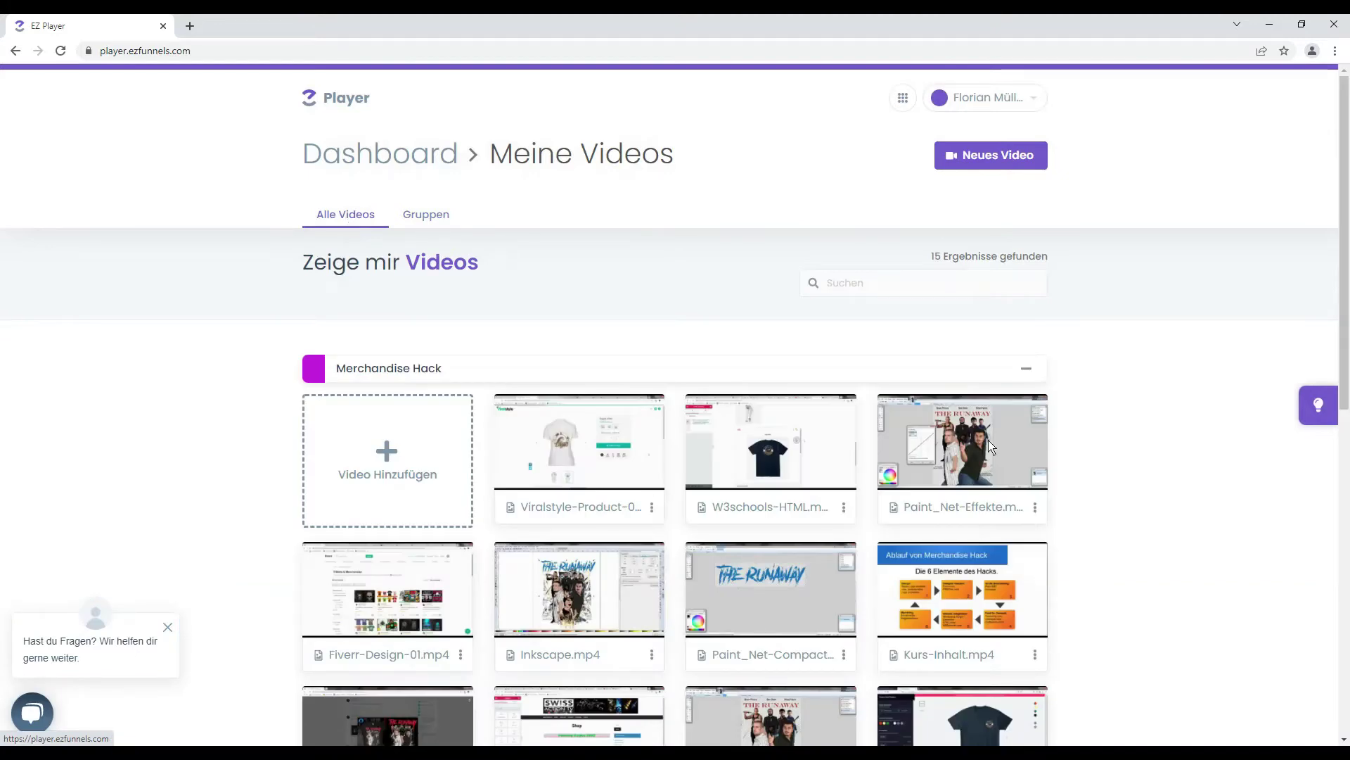
pyautogui.click(1026, 368)
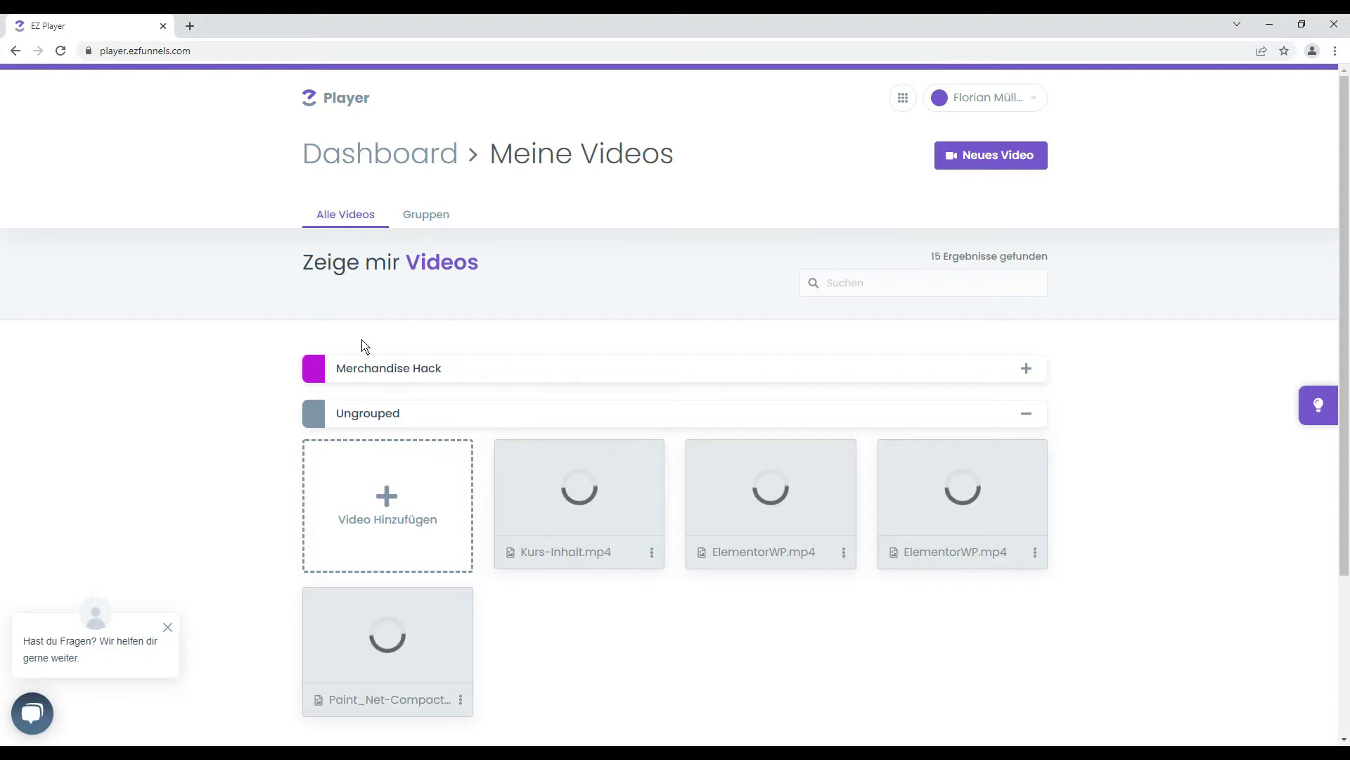
pyautogui.click(426, 225)
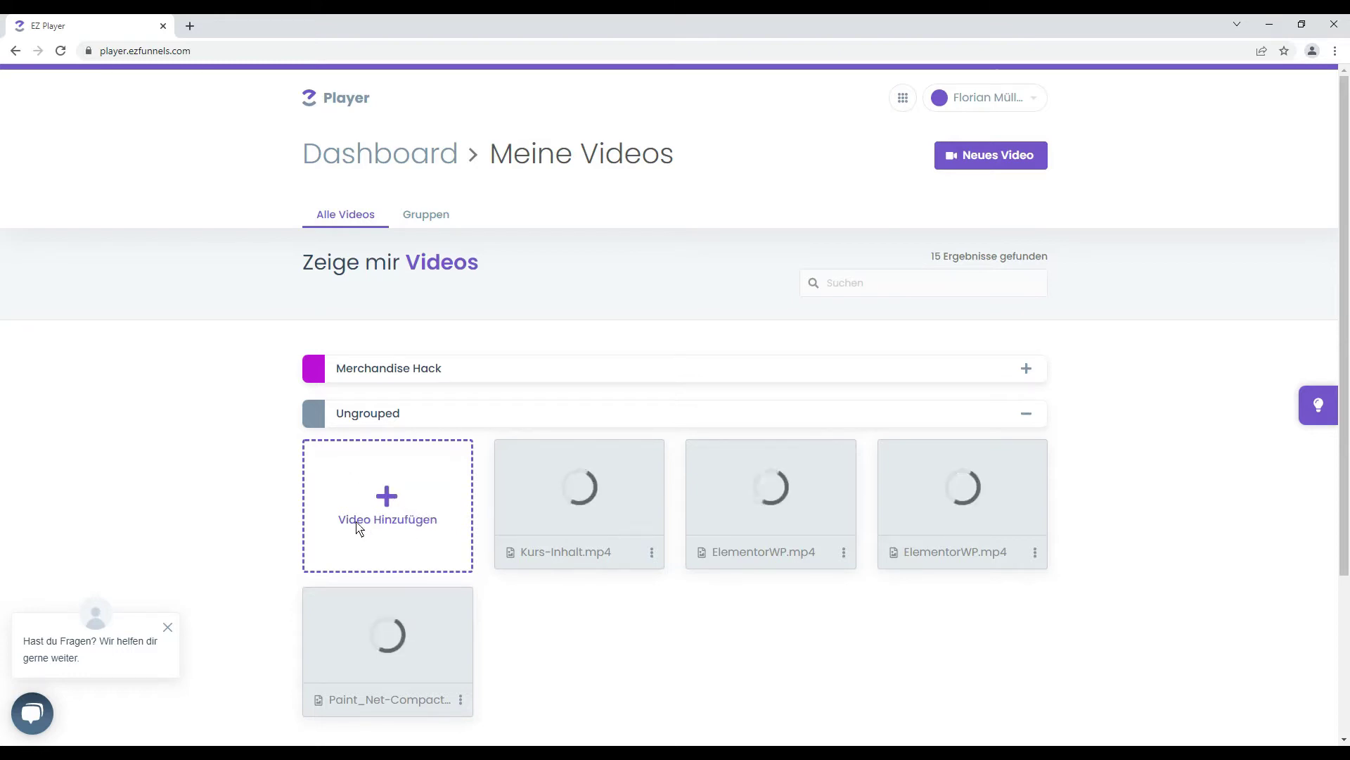
pyautogui.click(1026, 369)
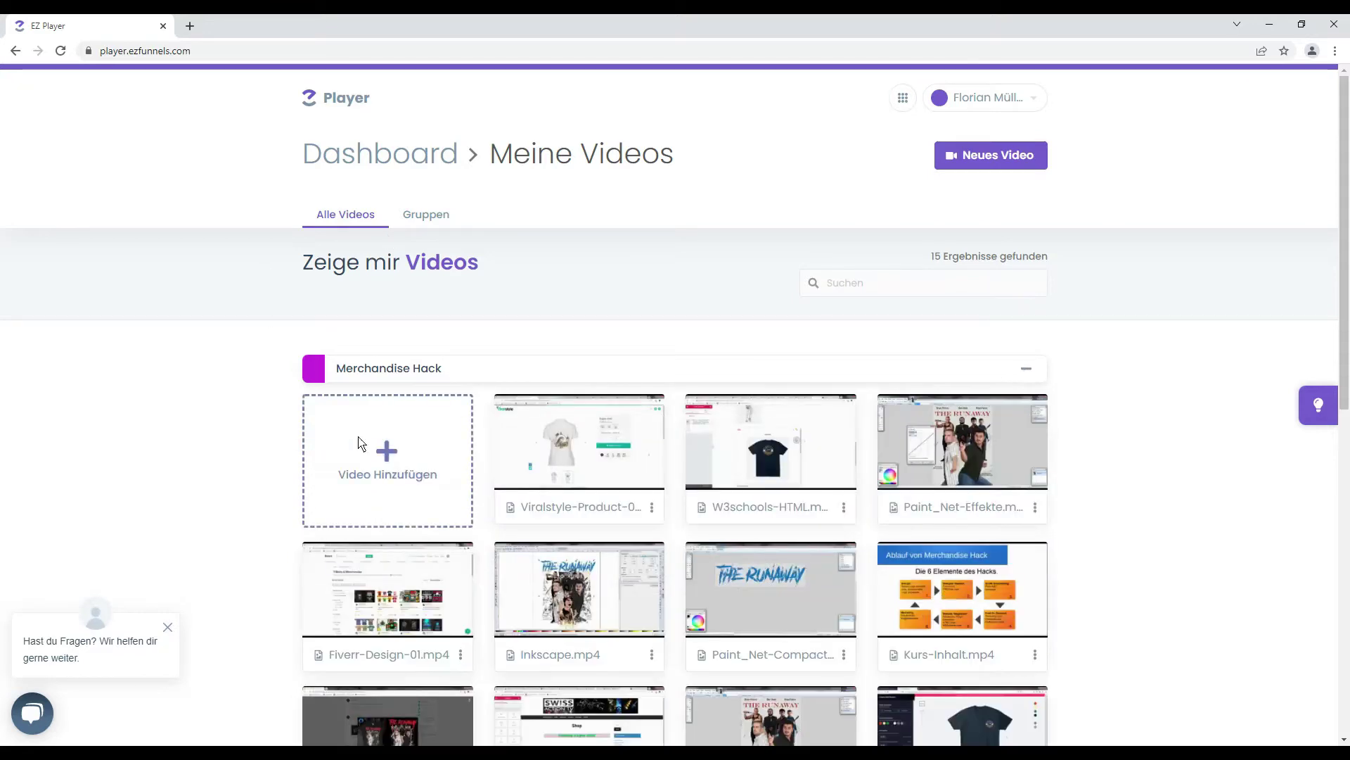
pyautogui.click(1025, 372)
# Upload the file BrienzerSee.mp4 from the Switzerland folder as a new ungrouped video
pyautogui.click(373, 508)
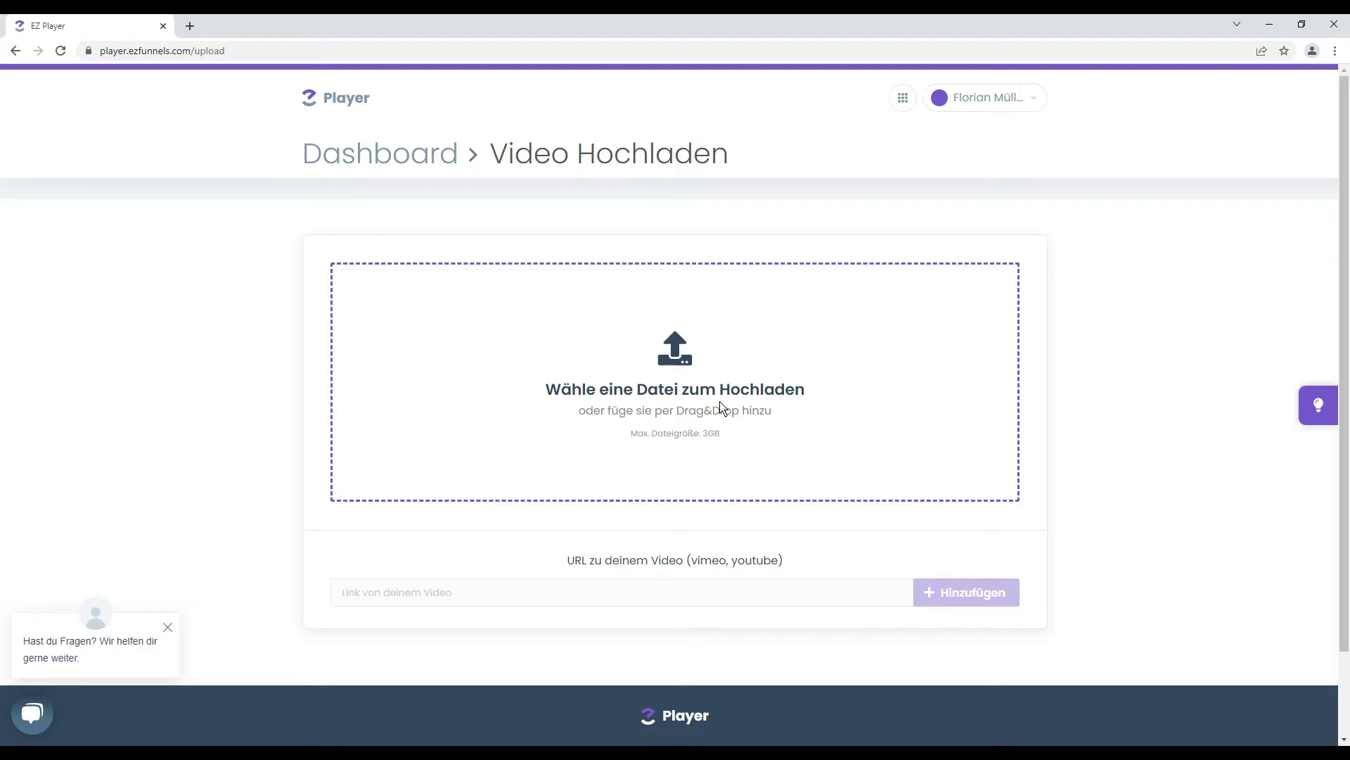
pyautogui.click(692, 380)
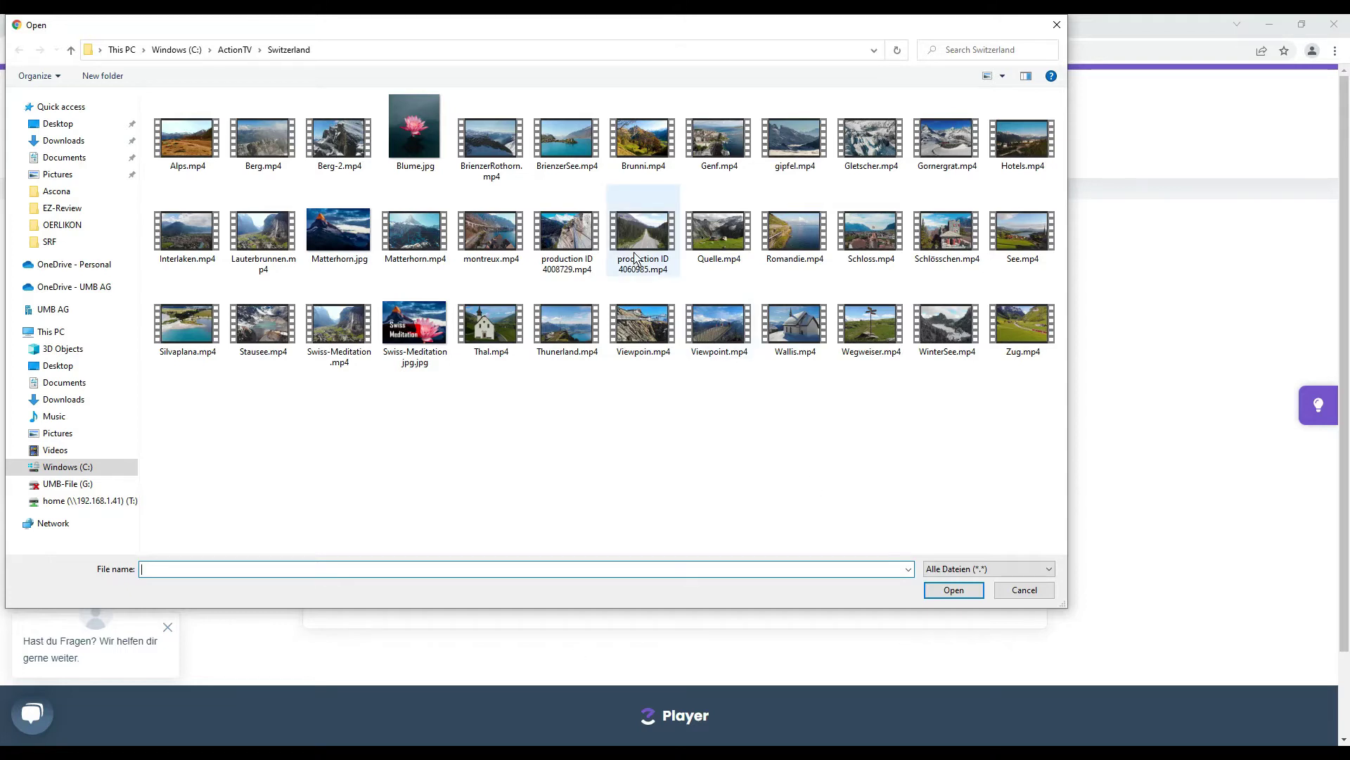
pyautogui.click(587, 158)
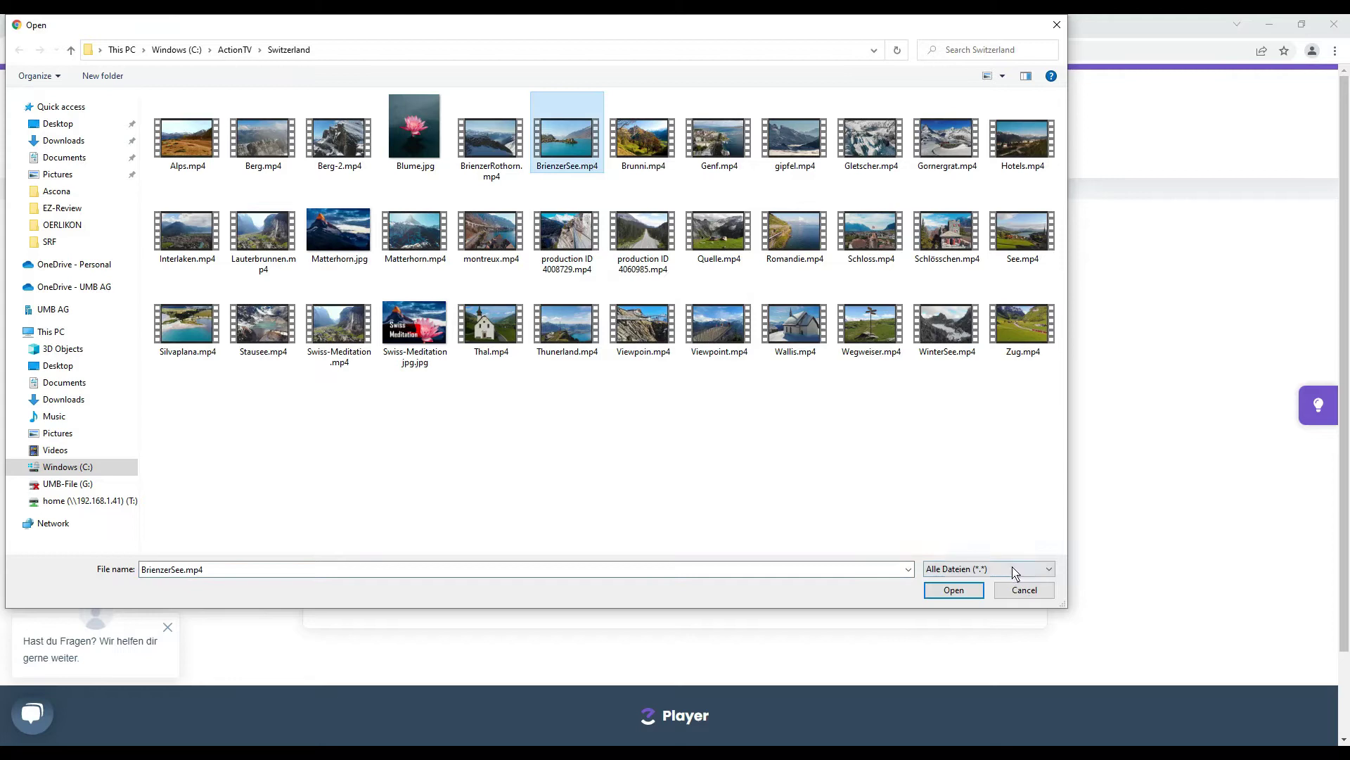
pyautogui.click(954, 590)
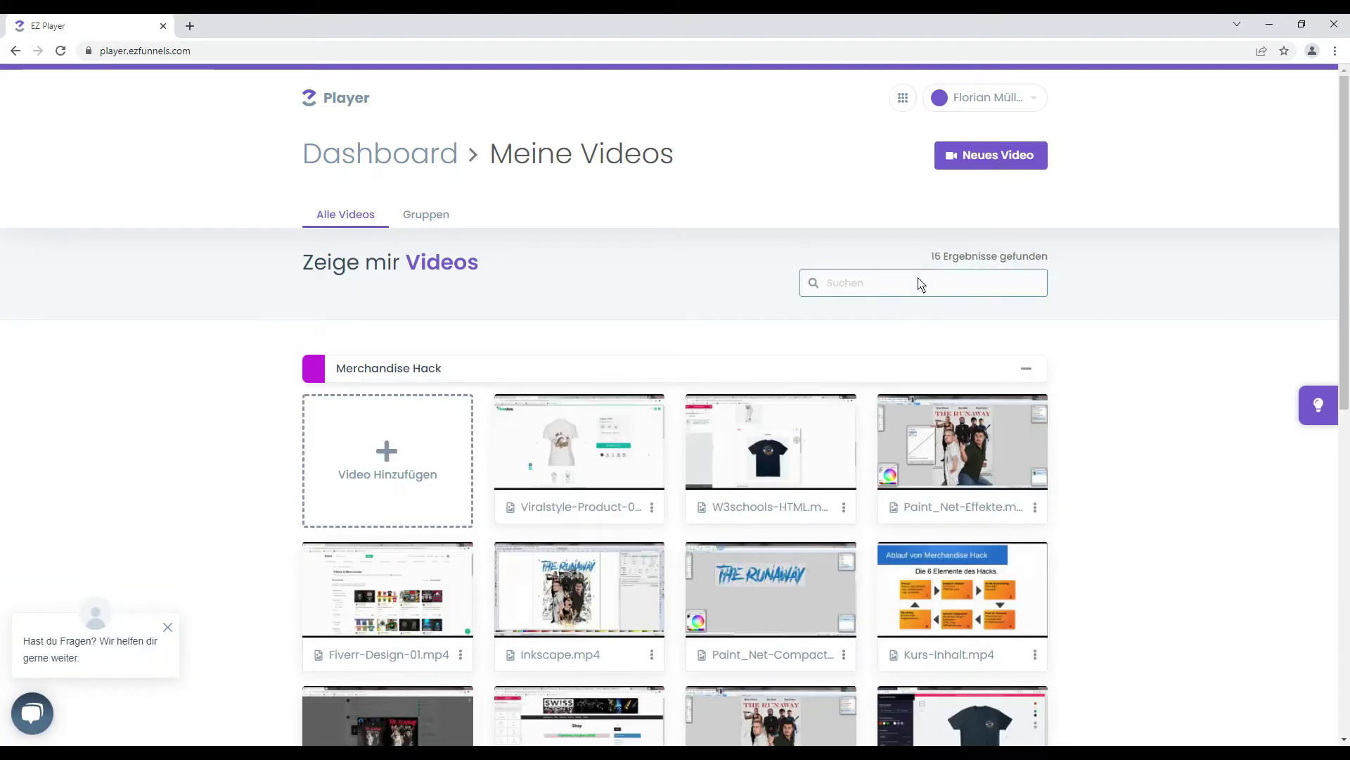
# Open the ungrouped BrienzerSee.mp4 video for editing
pyautogui.click(1027, 371)
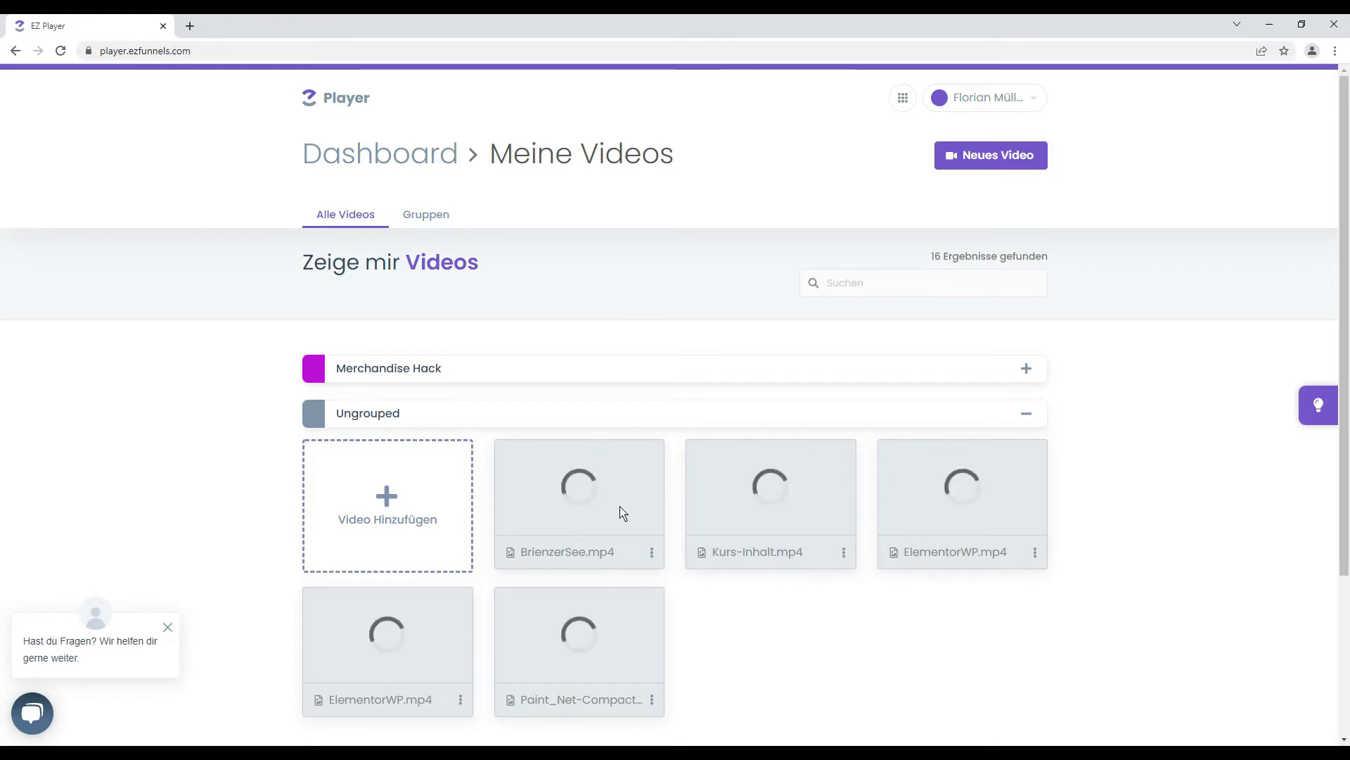
pyautogui.click(650, 556)
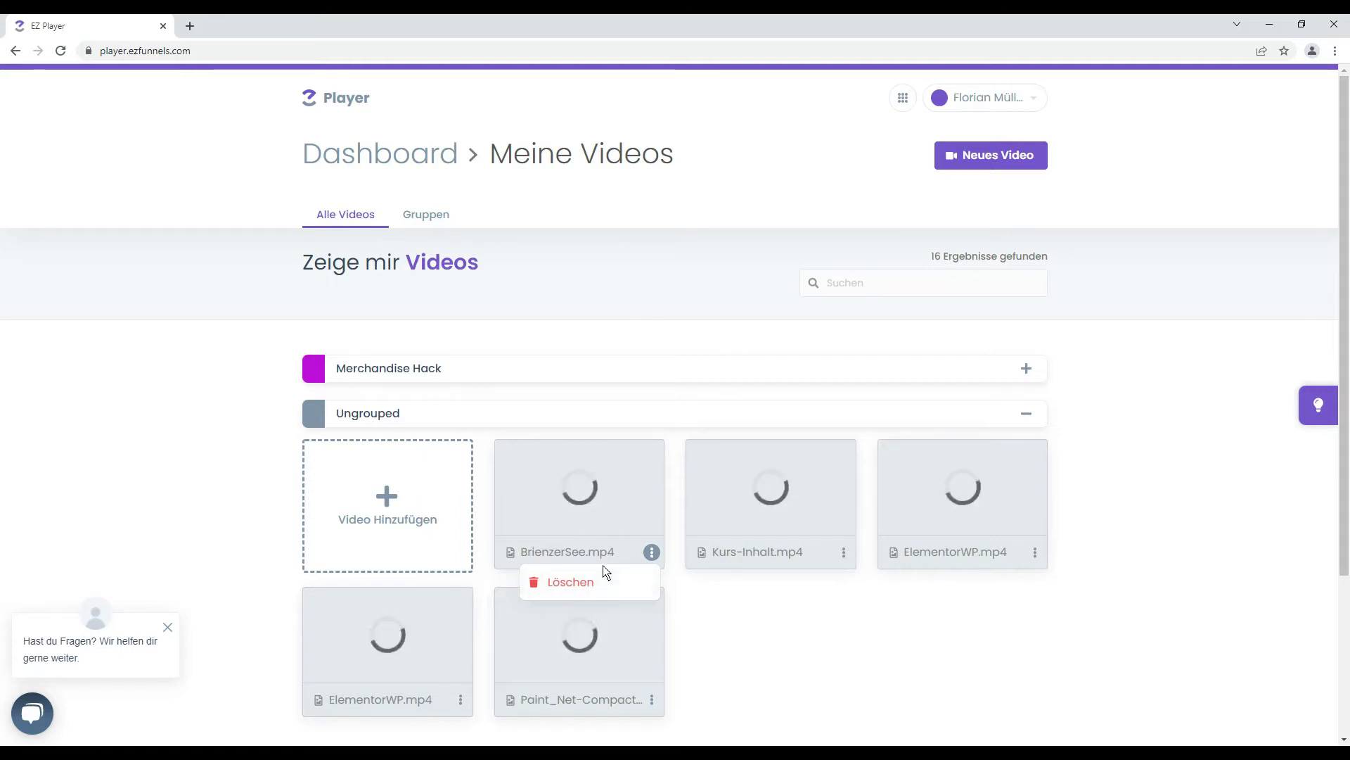
pyautogui.click(712, 603)
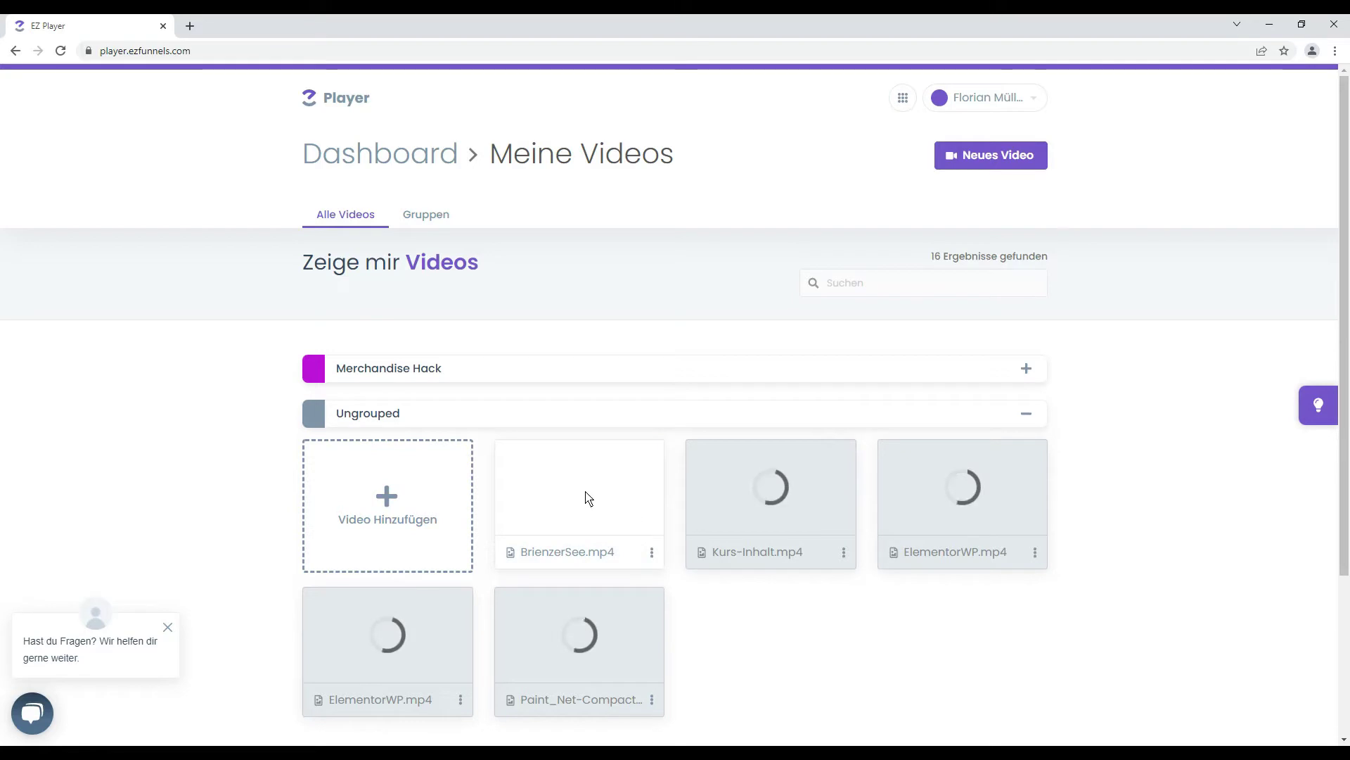
pyautogui.click(653, 553)
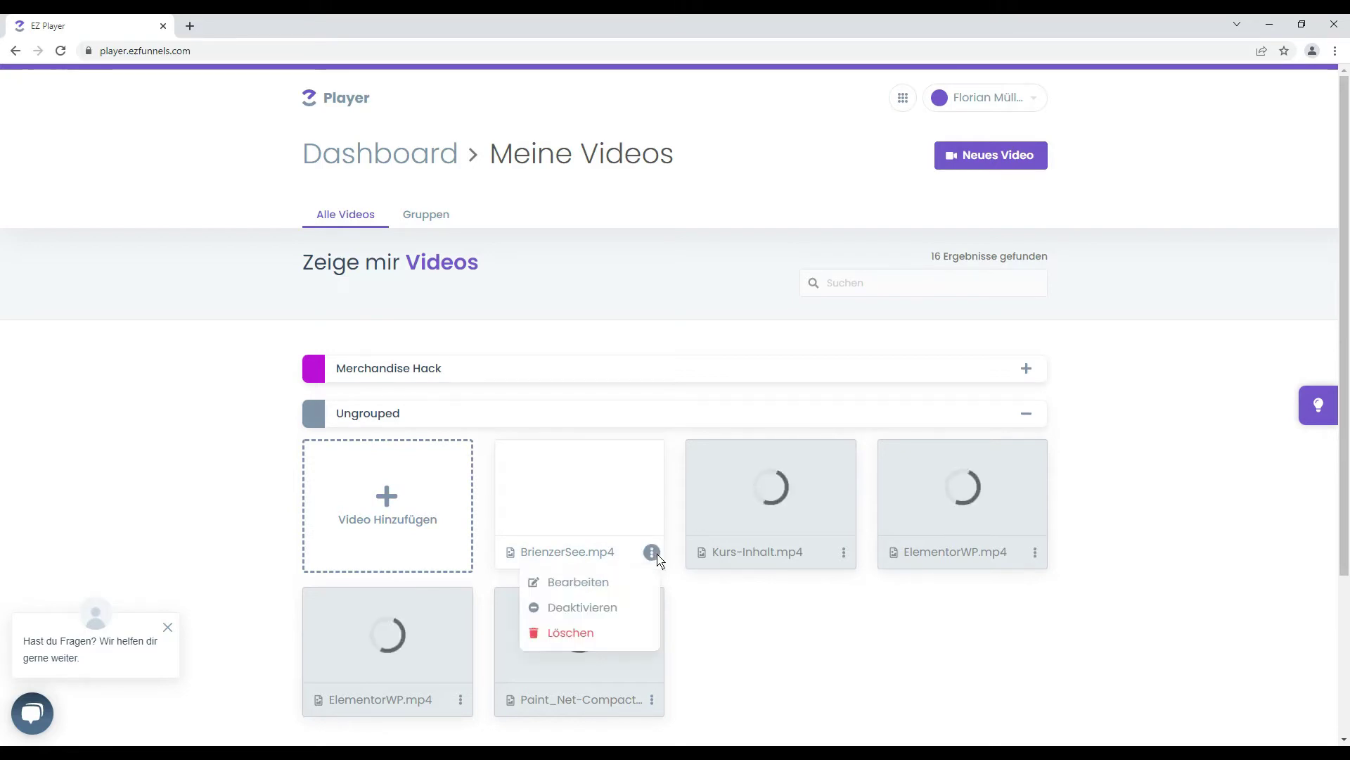
pyautogui.click(586, 588)
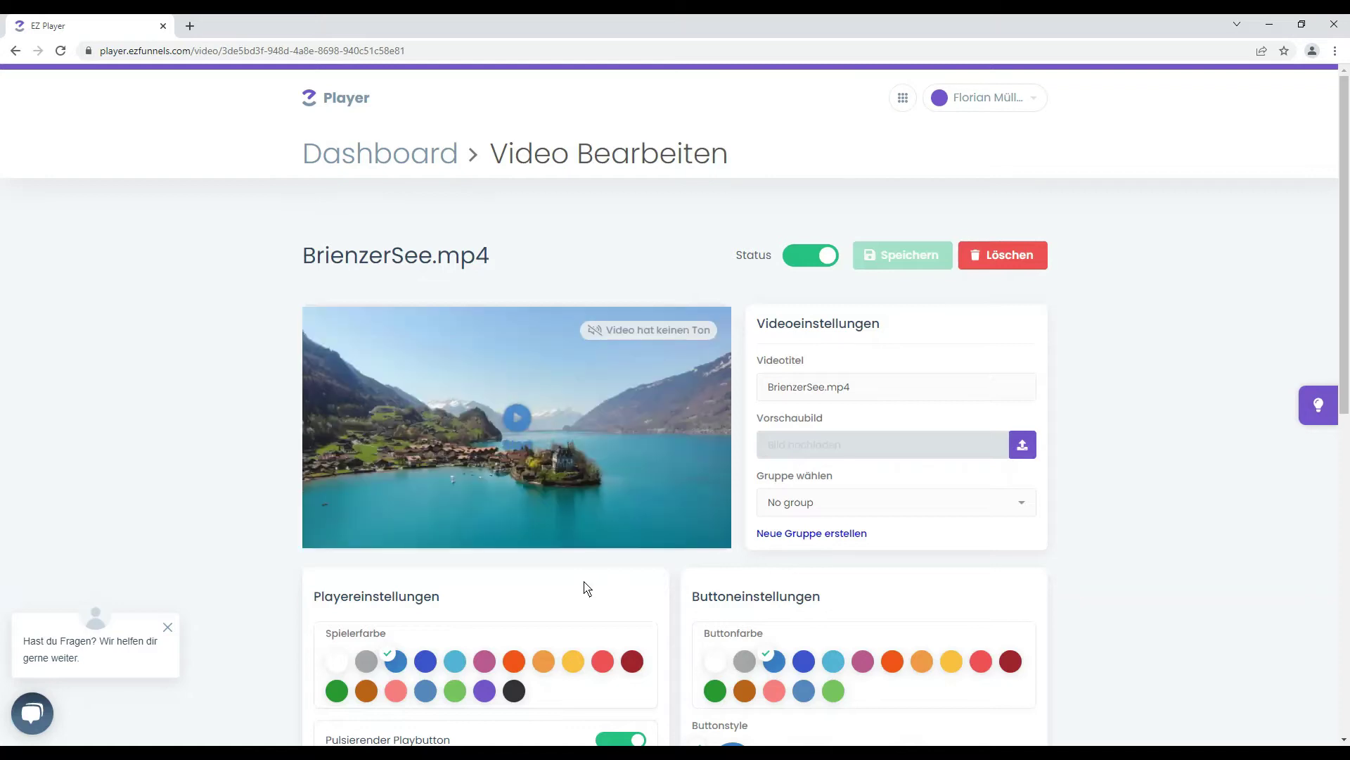
pyautogui.scroll(-2, 766, 271)
pyautogui.click(826, 246)
pyautogui.moveTo(827, 246); pyautogui.dragTo(769, 253)
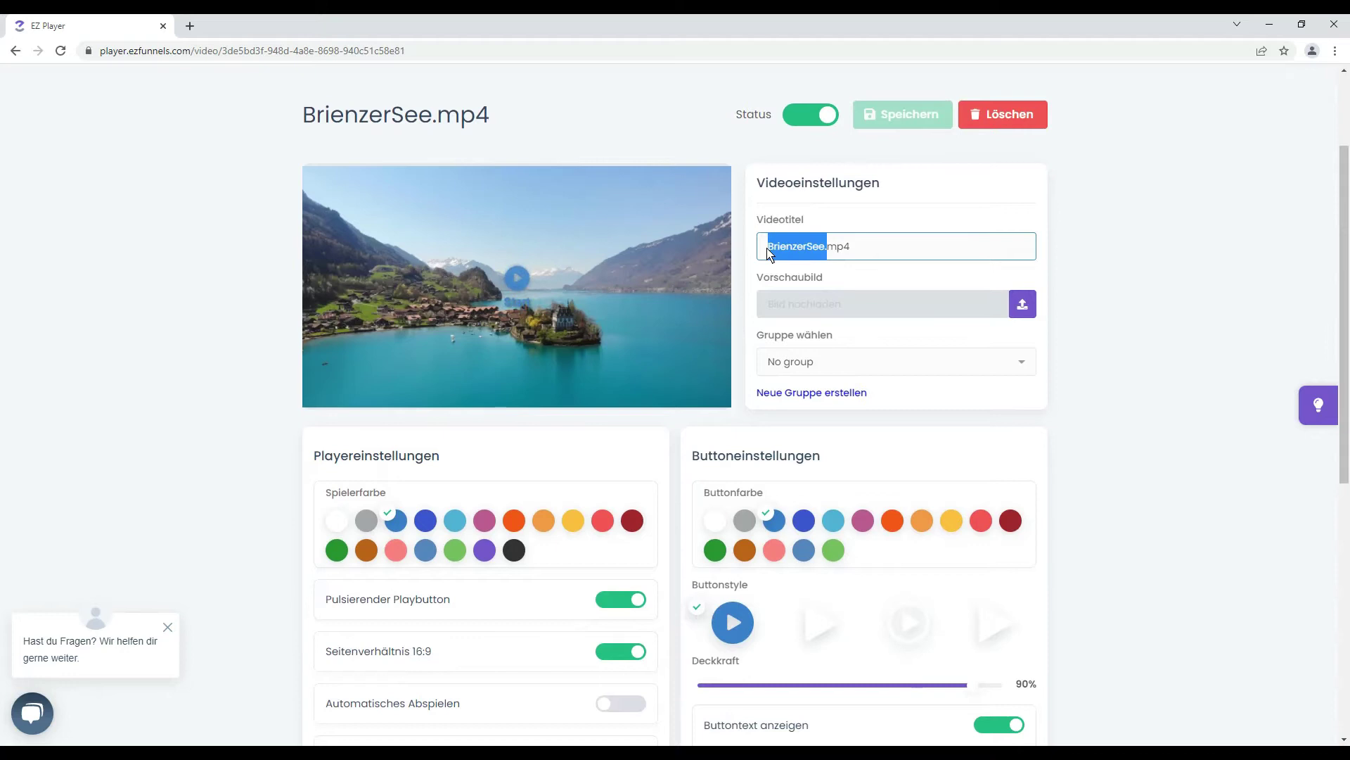
pyautogui.click(1095, 270)
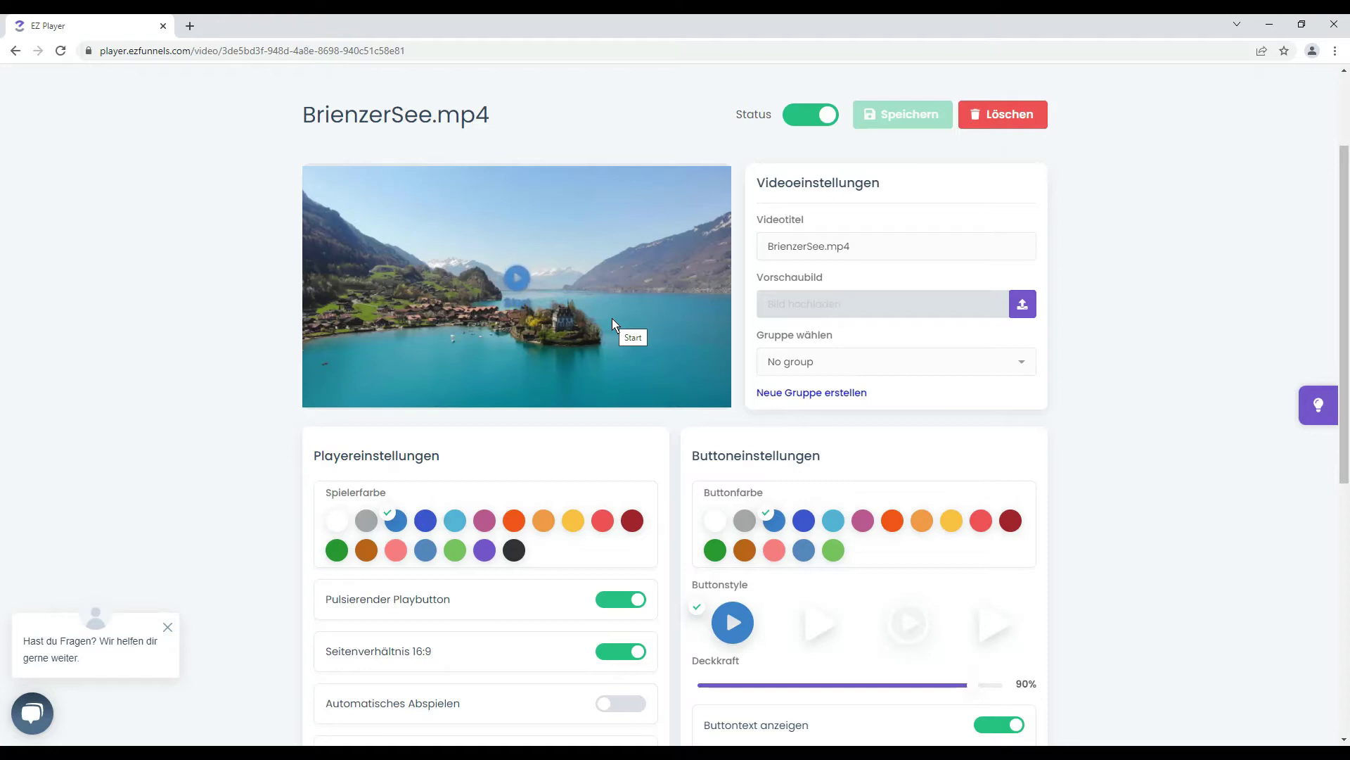
# Upload Matterhorn.jpg as the video's preview image and assign the video to the Schweiz group
pyautogui.click(1023, 304)
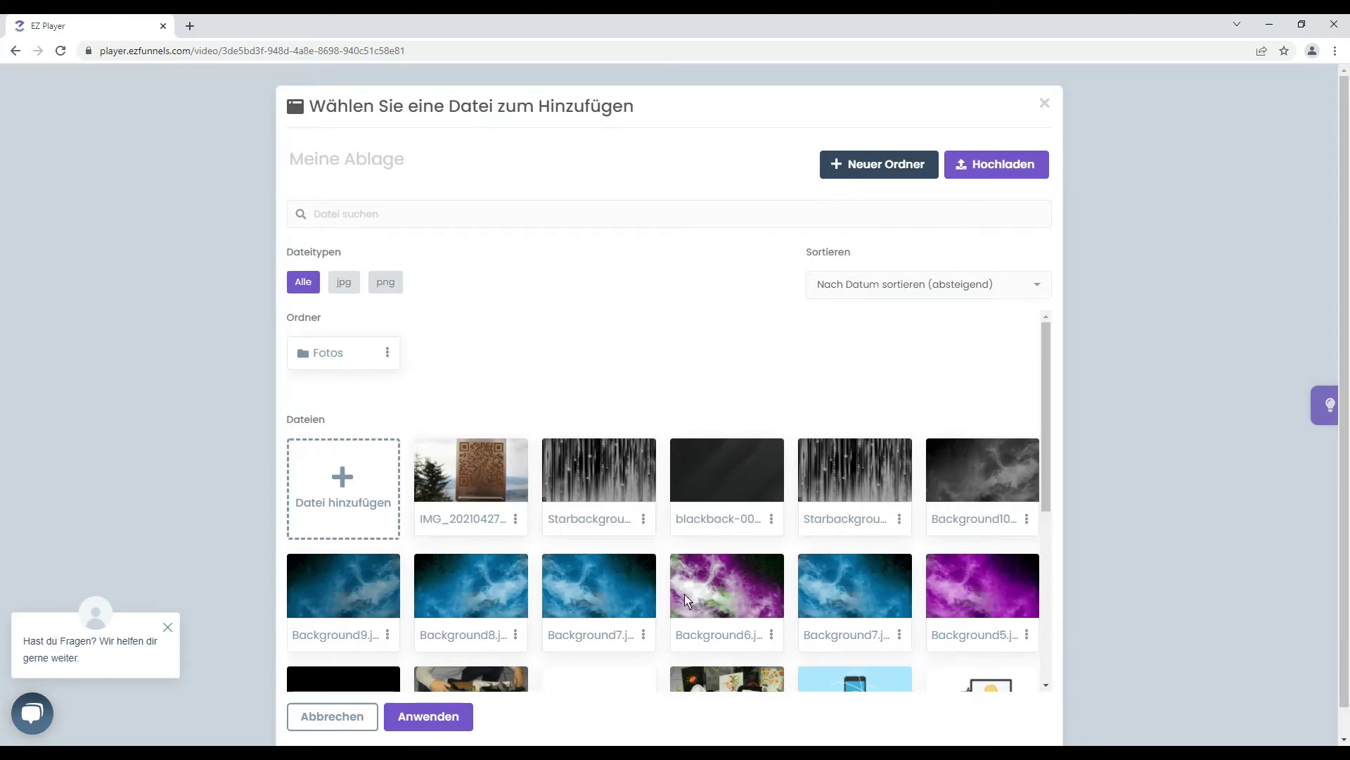
pyautogui.click(352, 483)
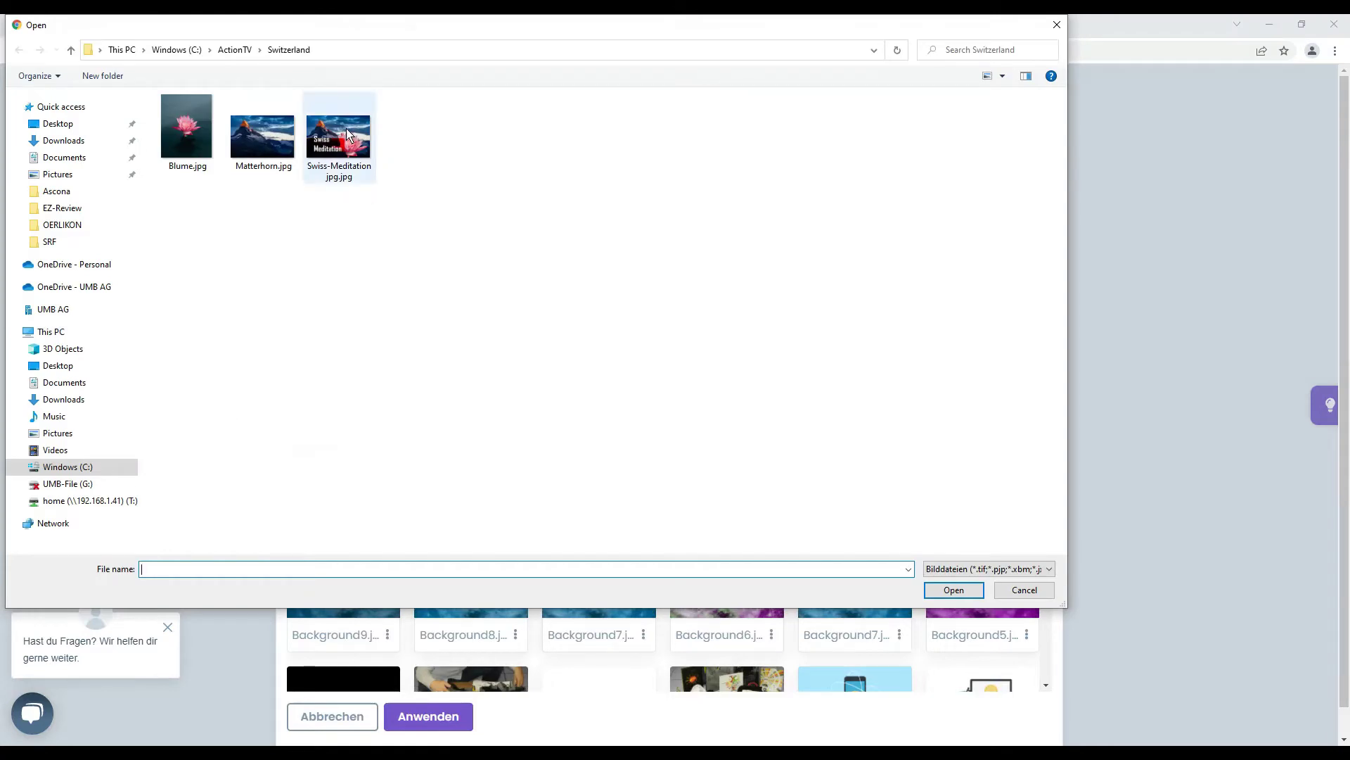
pyautogui.click(270, 156)
pyautogui.click(939, 589)
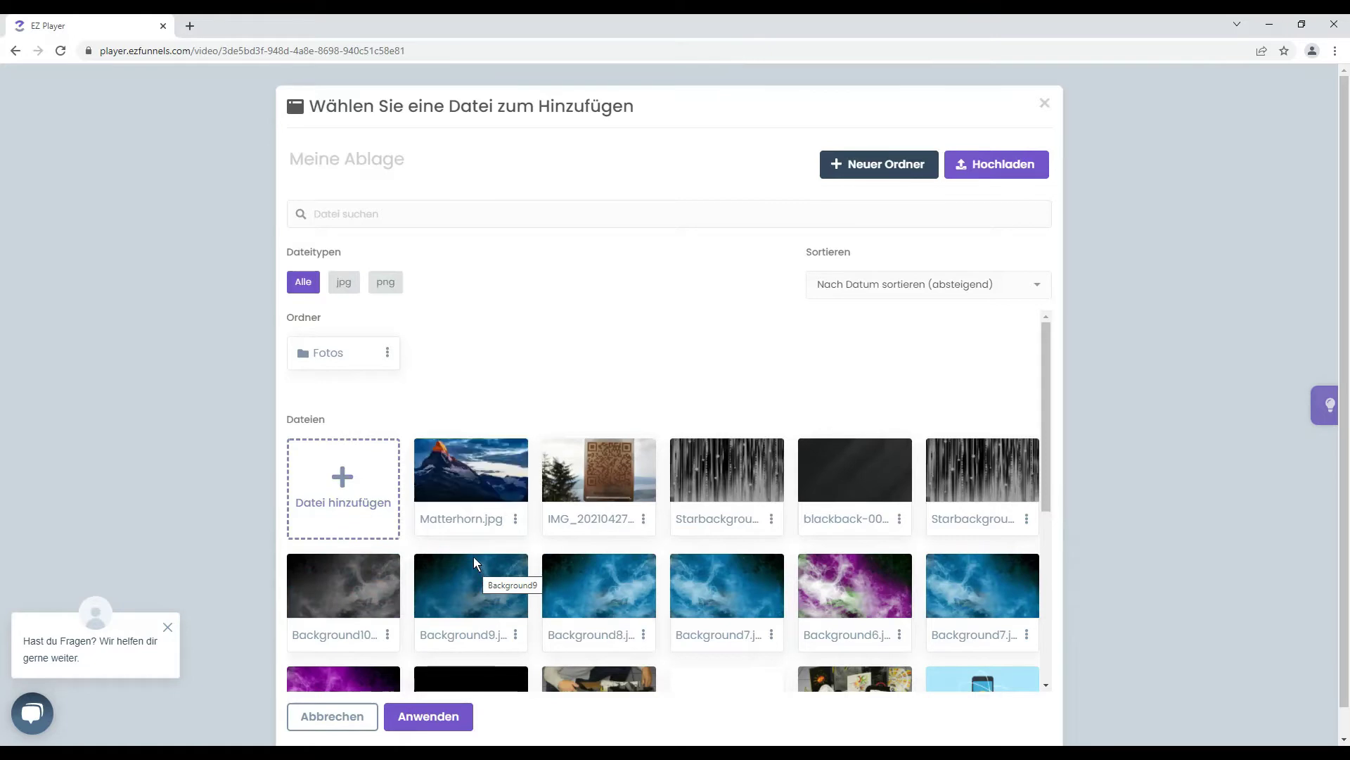
pyautogui.click(471, 467)
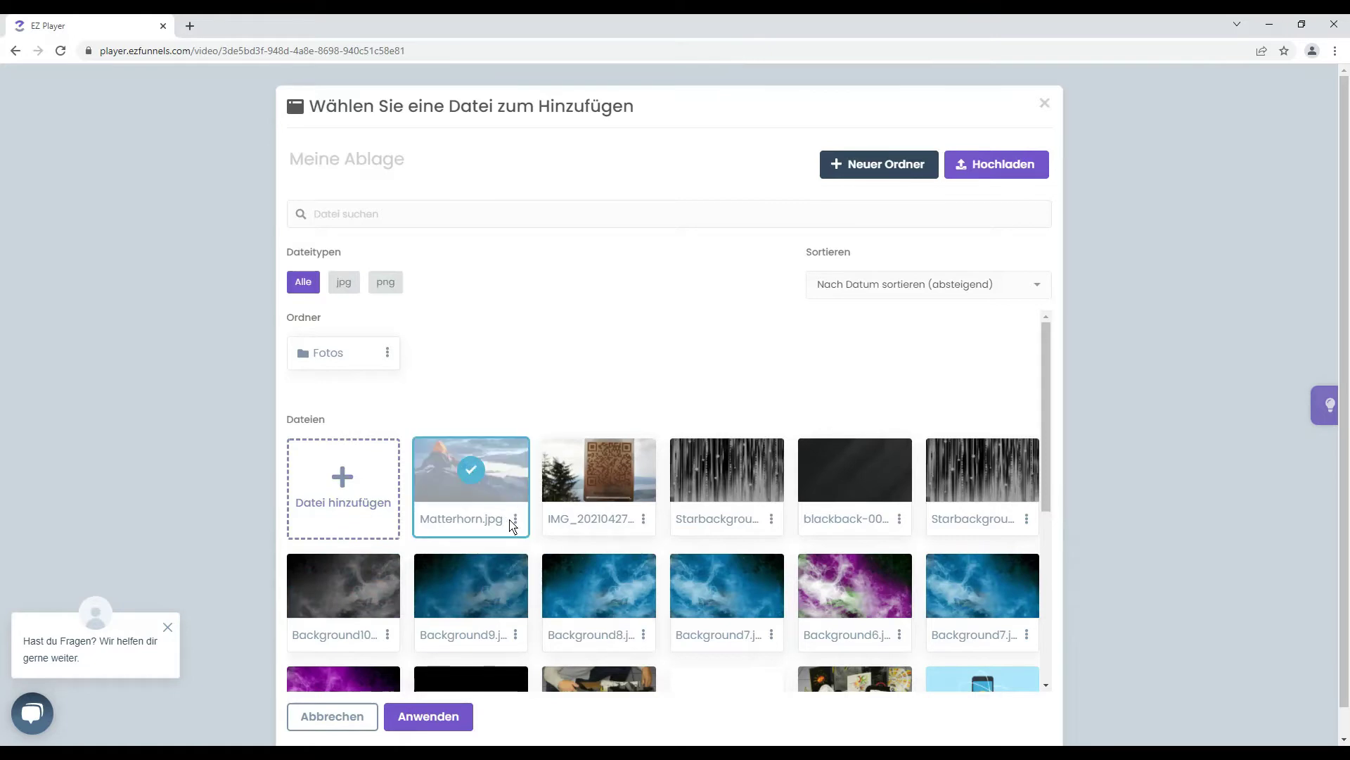
pyautogui.click(430, 716)
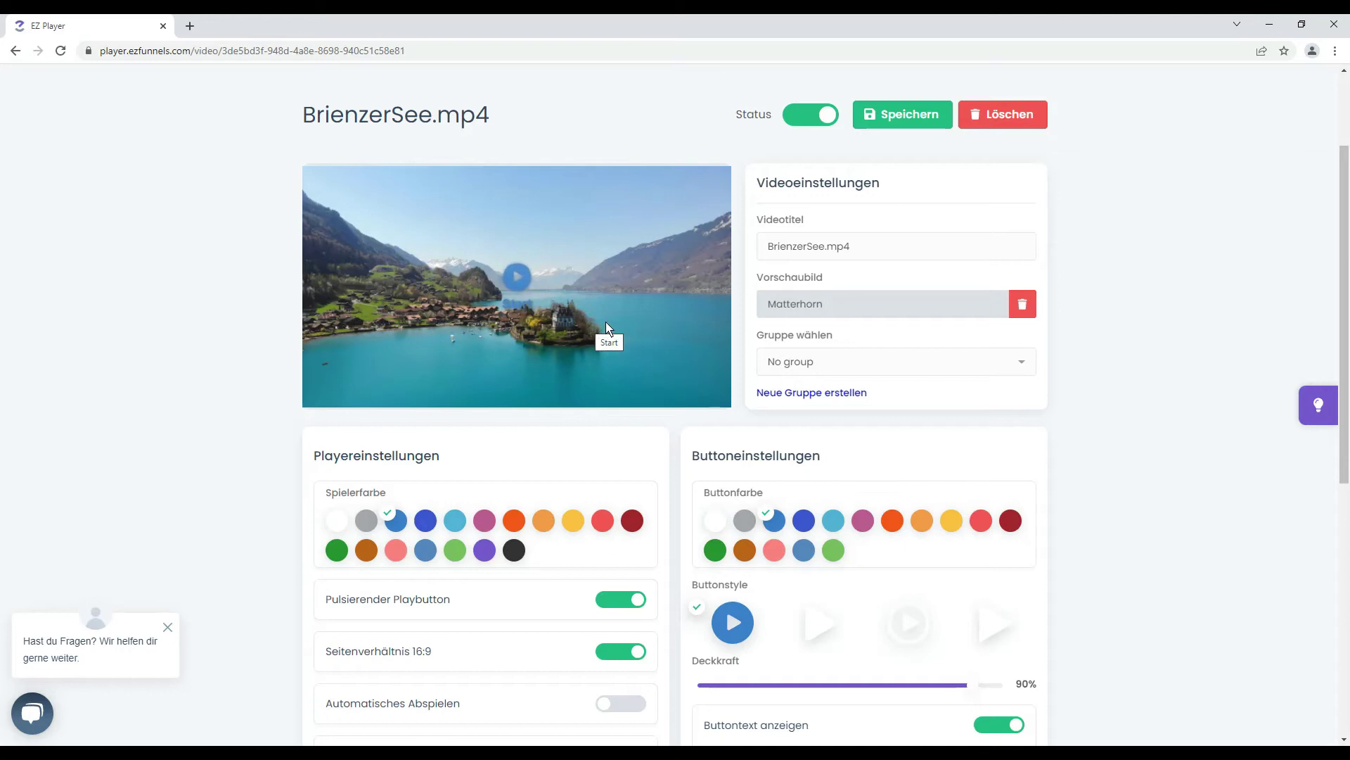
pyautogui.click(1031, 366)
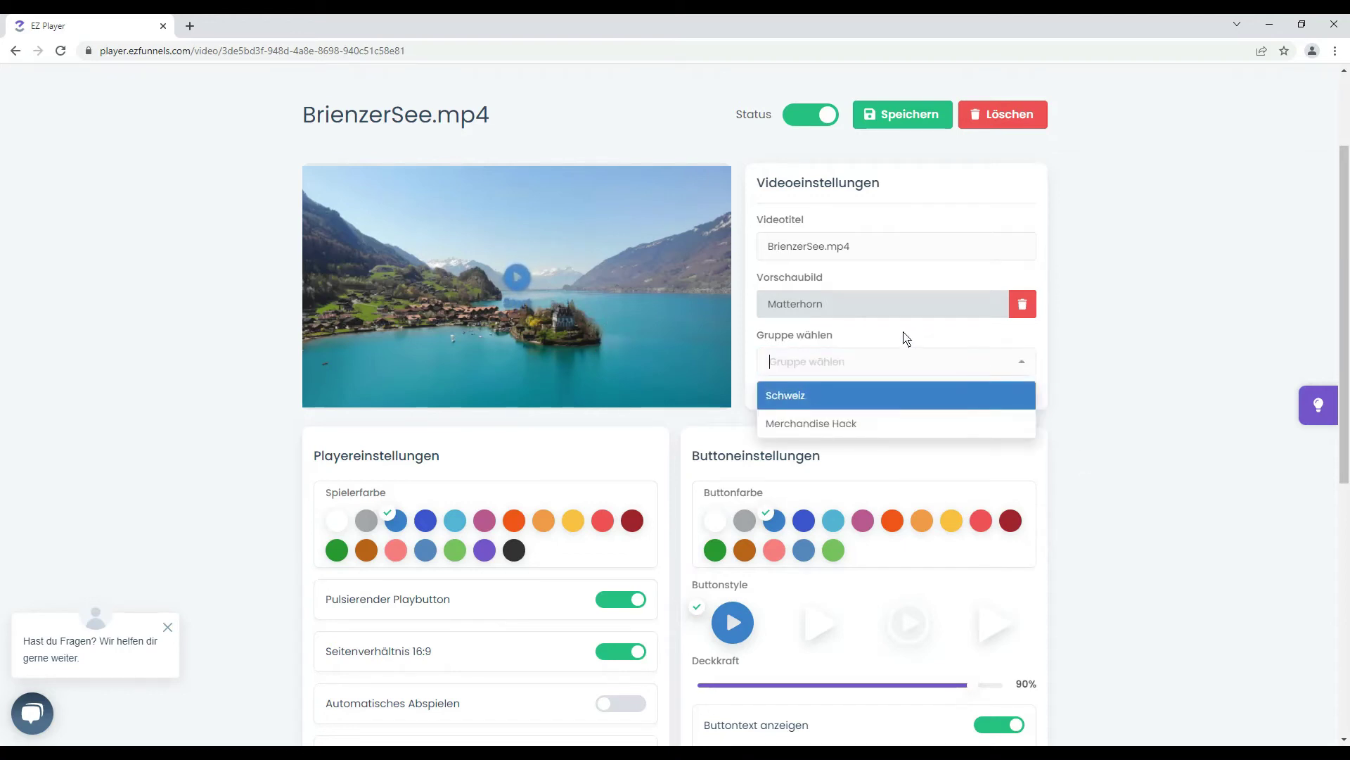
pyautogui.click(798, 396)
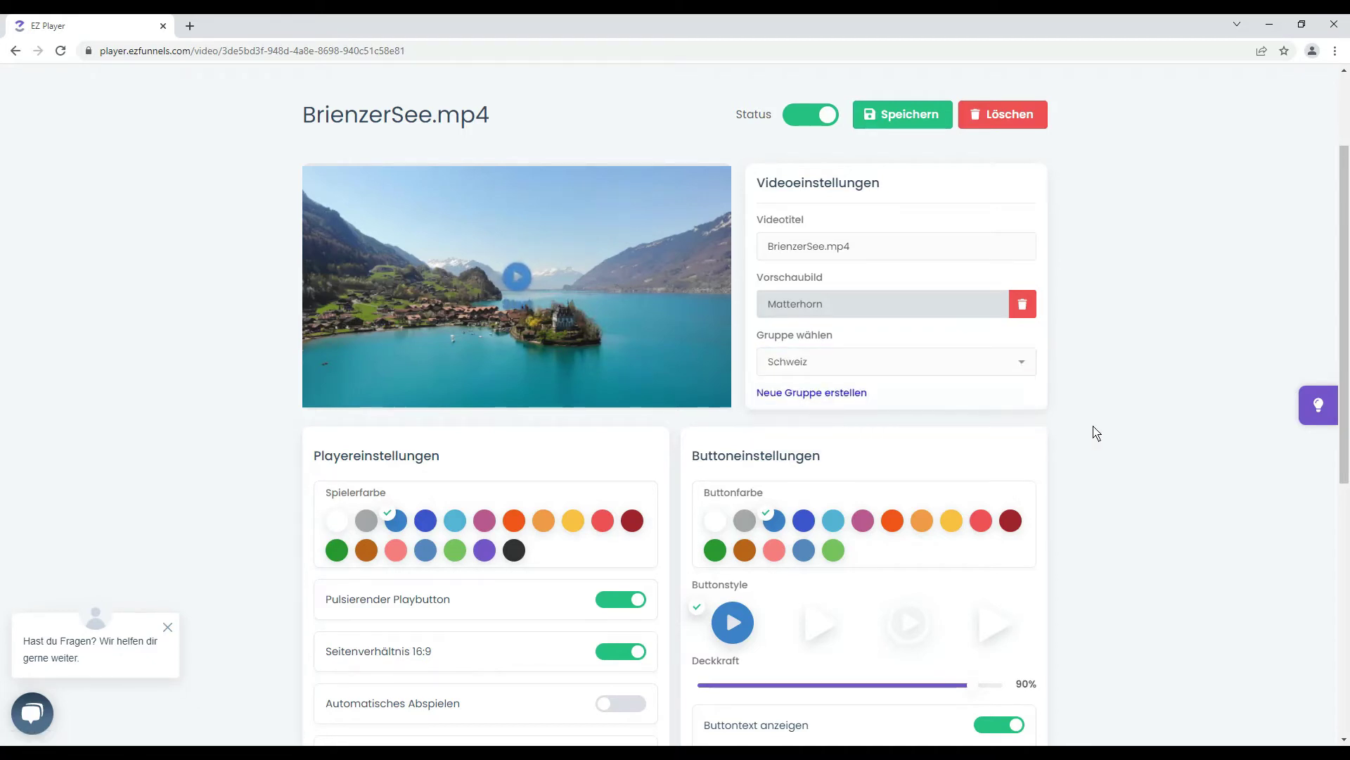
# Set the video's player colour to yellow and its button colour to magenta
pyautogui.scroll(-3, 1093, 432)
pyautogui.scroll(-1, 1091, 434)
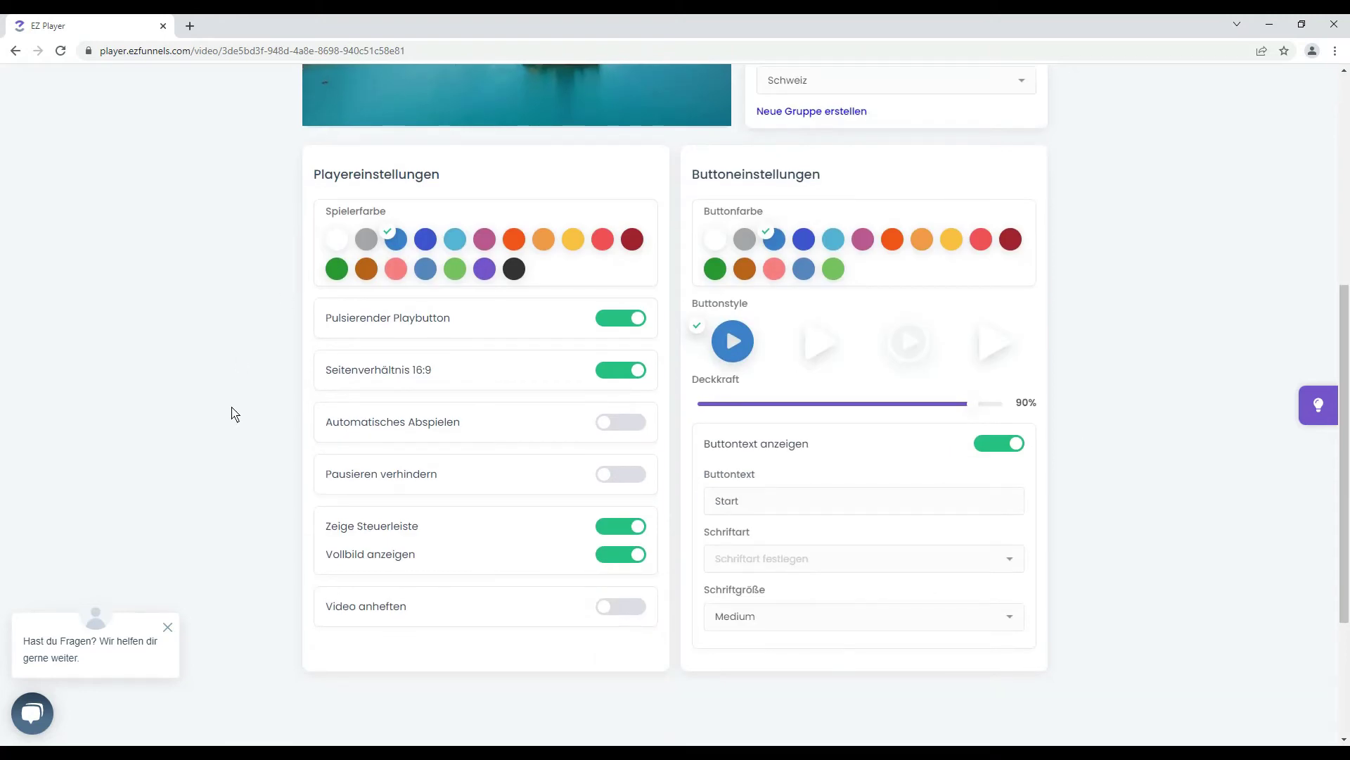
pyautogui.scroll(2, 242, 457)
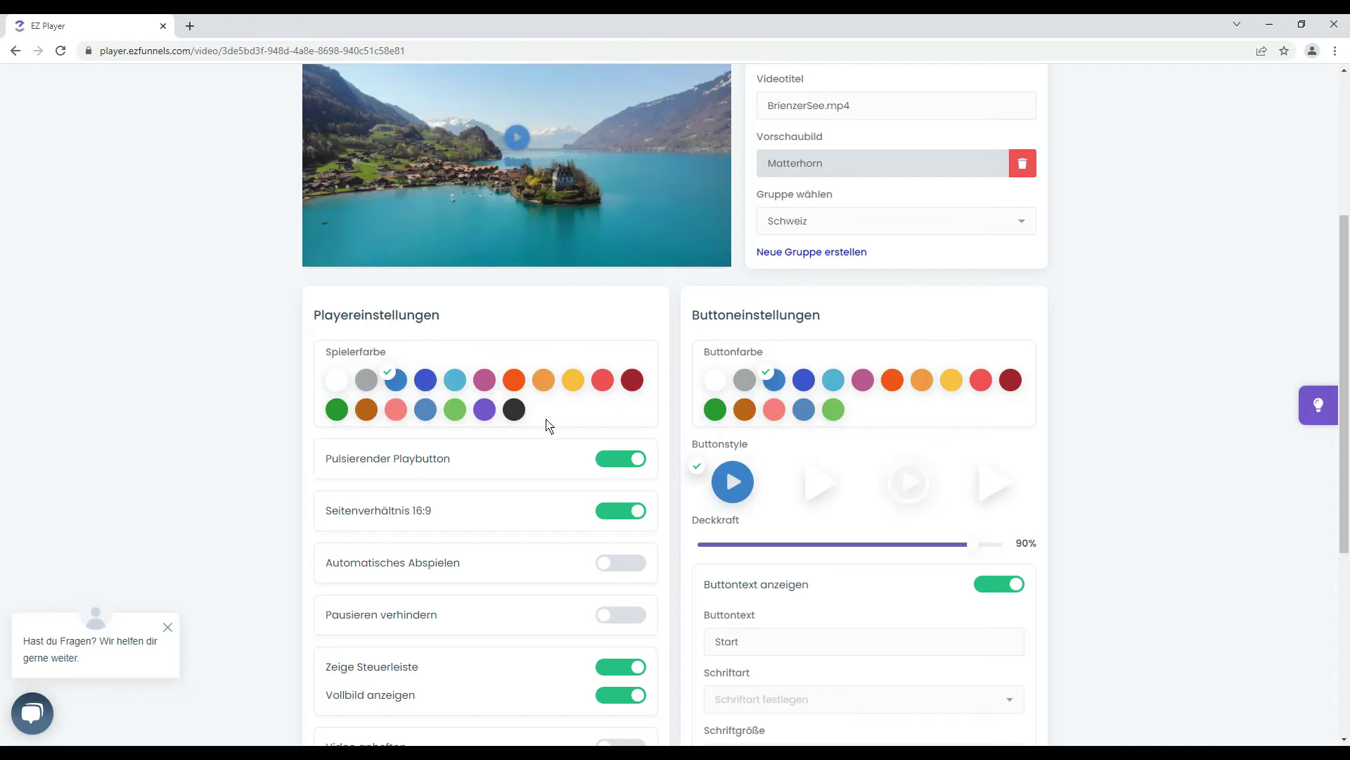
pyautogui.click(573, 384)
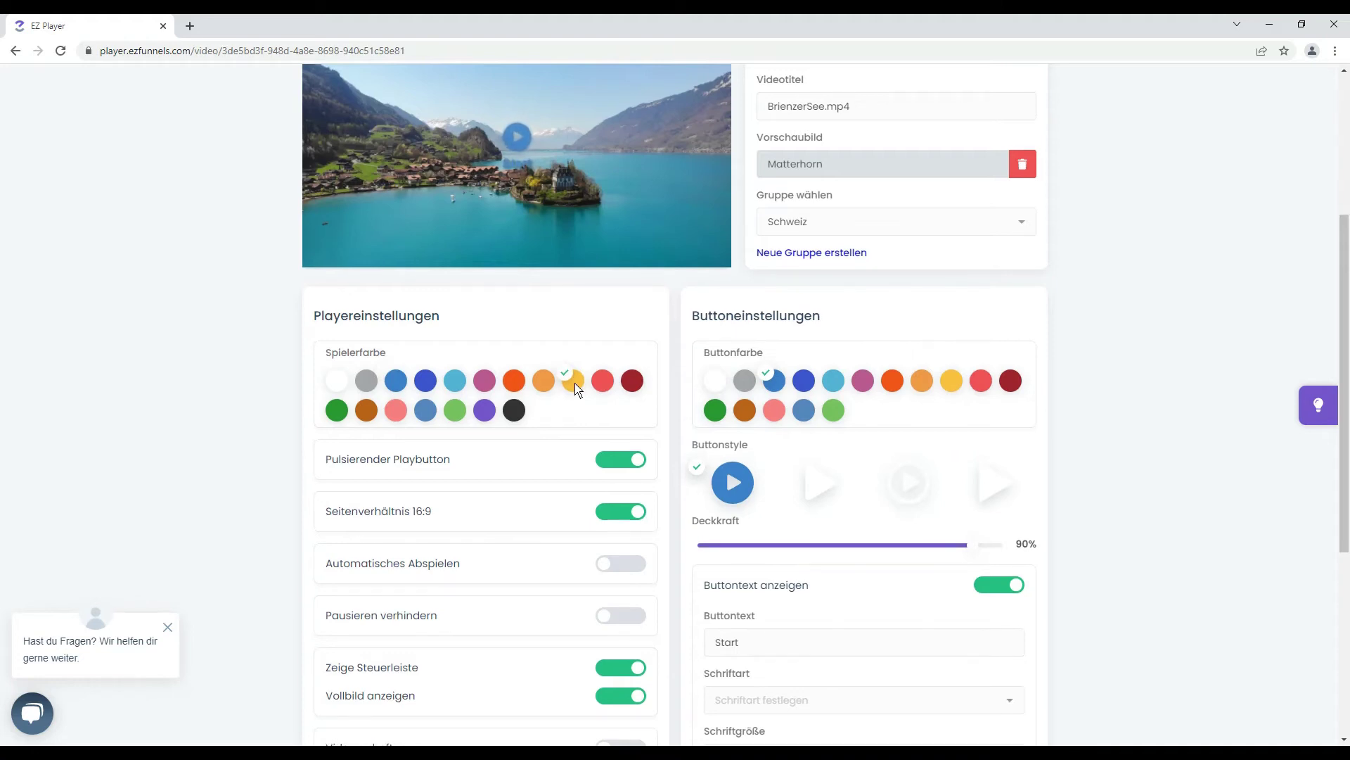
pyautogui.scroll(1, 570, 380)
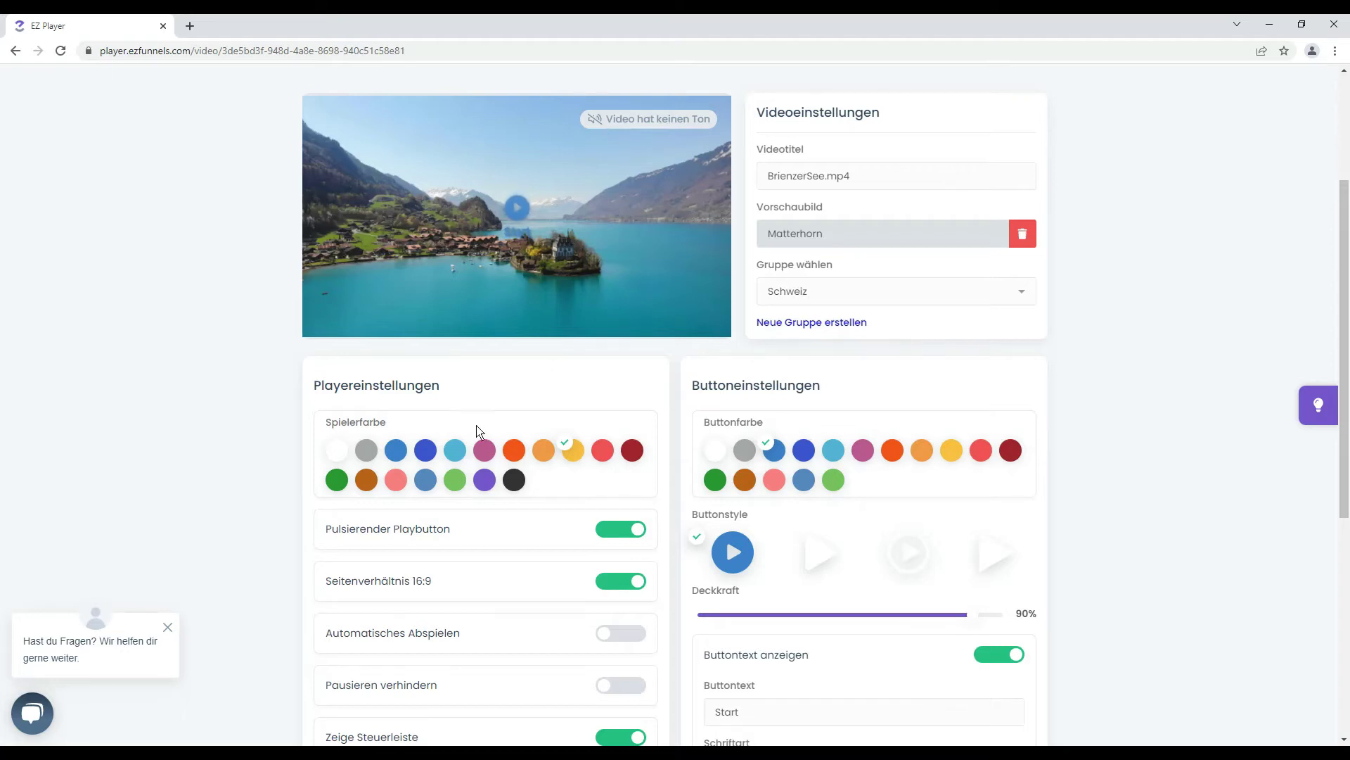
pyautogui.scroll(-1, 1090, 458)
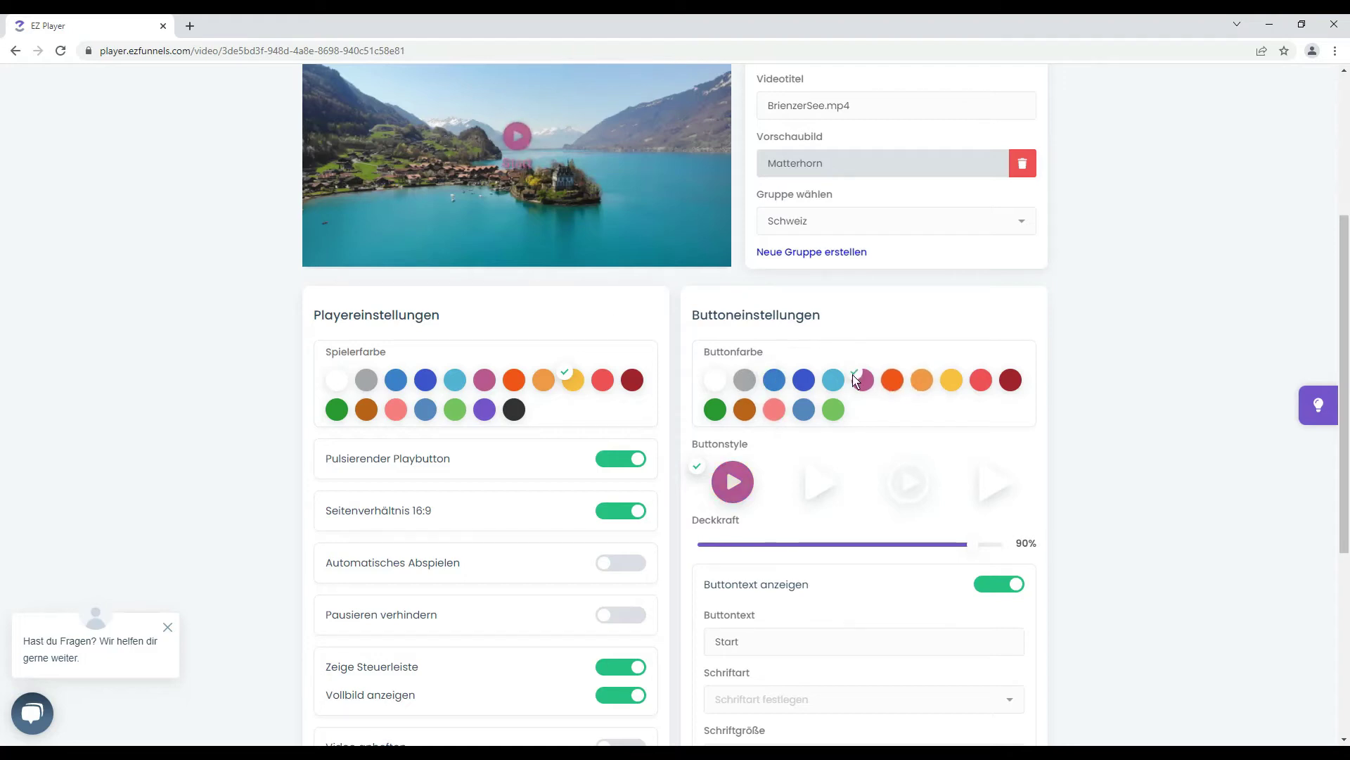
# Try white and light red as the play button colour and settle on dark red
pyautogui.click(713, 378)
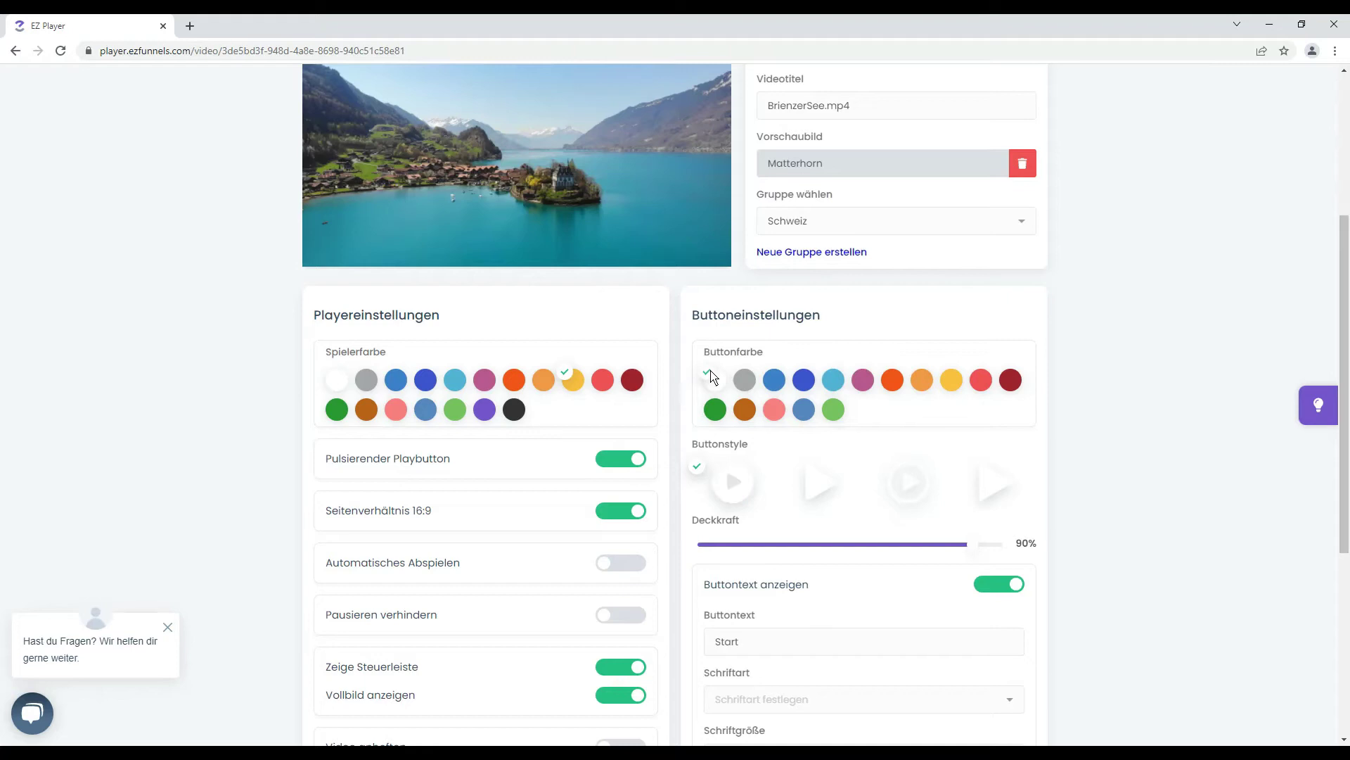
pyautogui.click(980, 381)
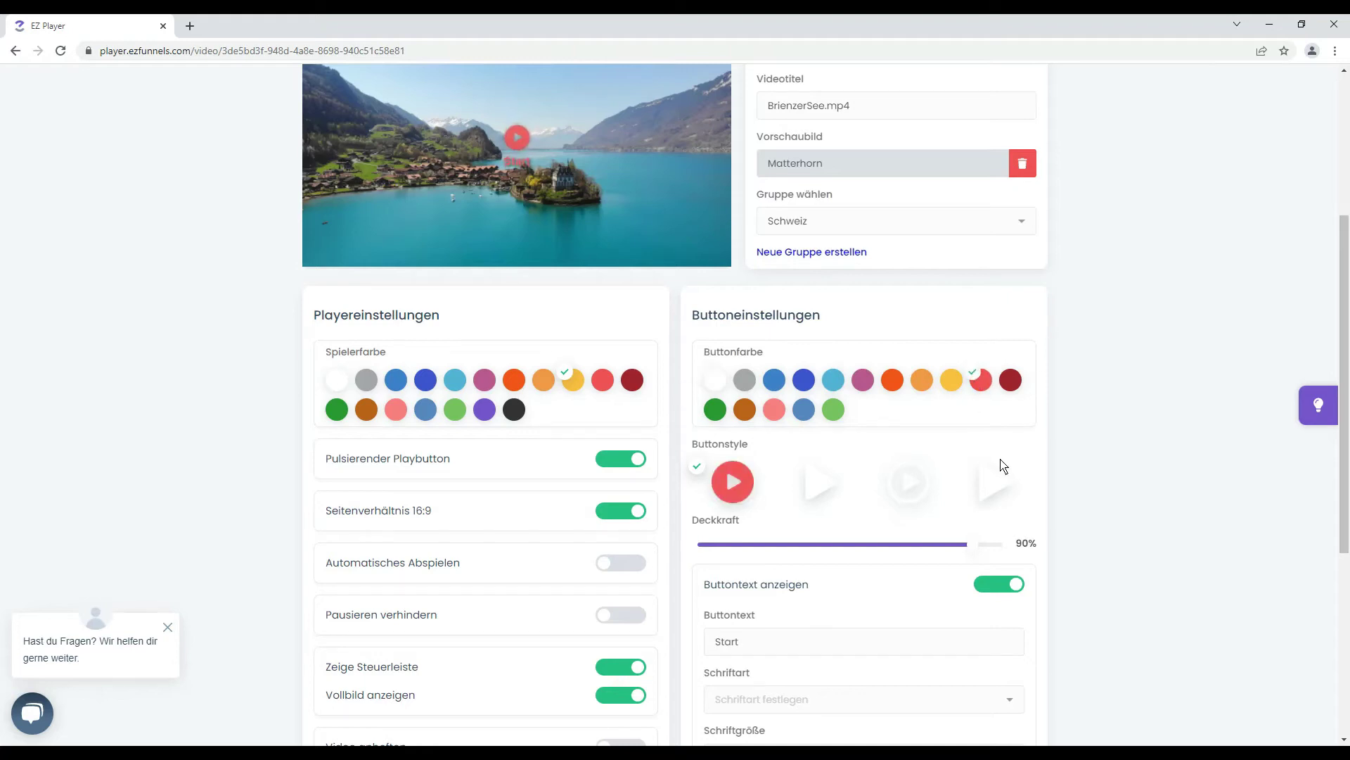
pyautogui.click(1011, 380)
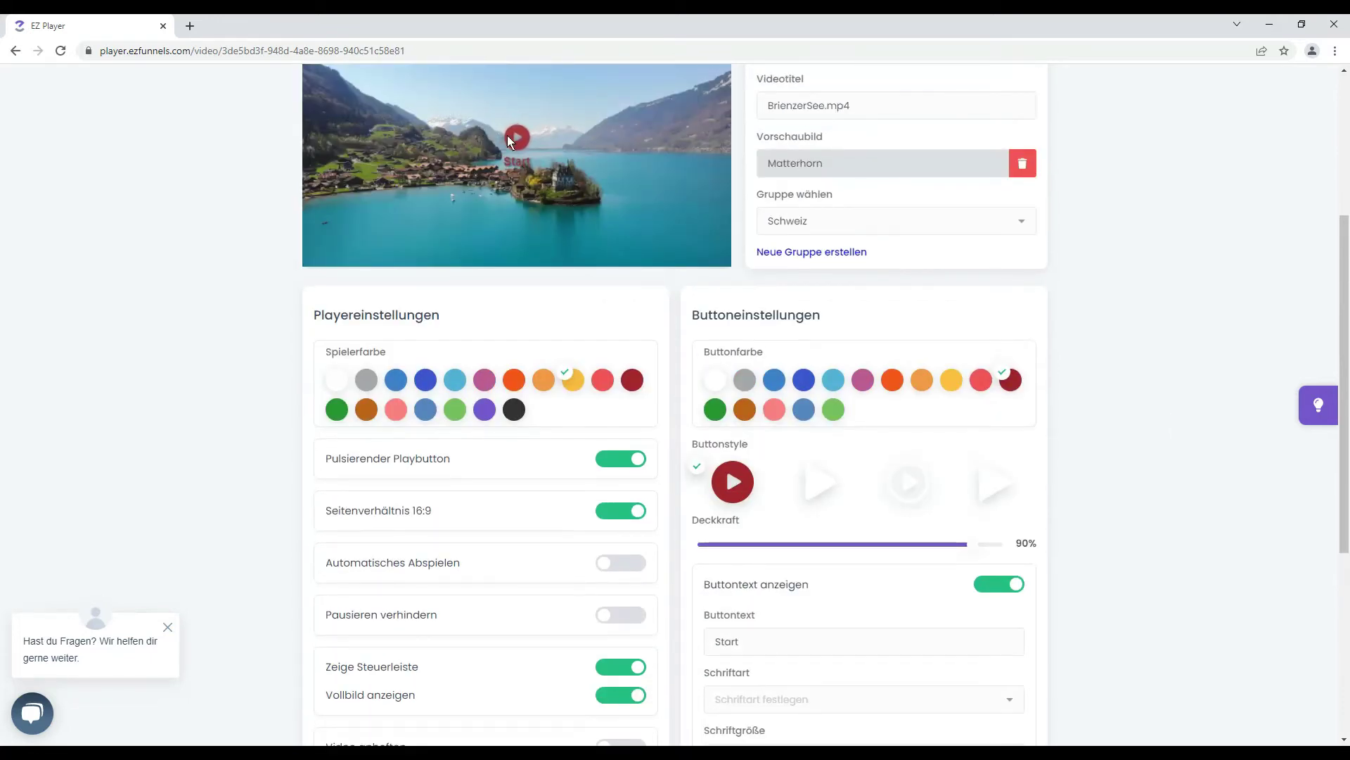
# Compare the other button styles, choose the fourth style with the plain sharp triangle, and lower the button opacity to 51%
pyautogui.click(816, 498)
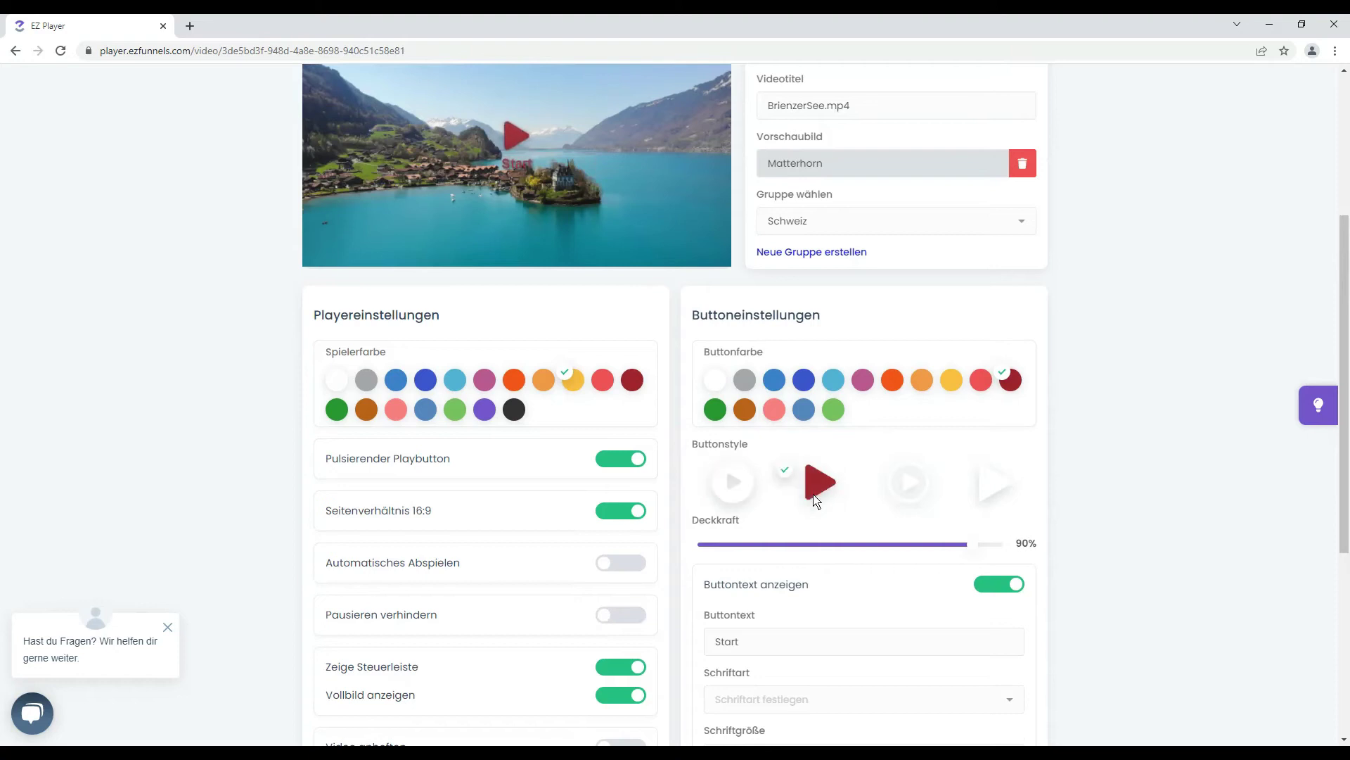
pyautogui.click(909, 484)
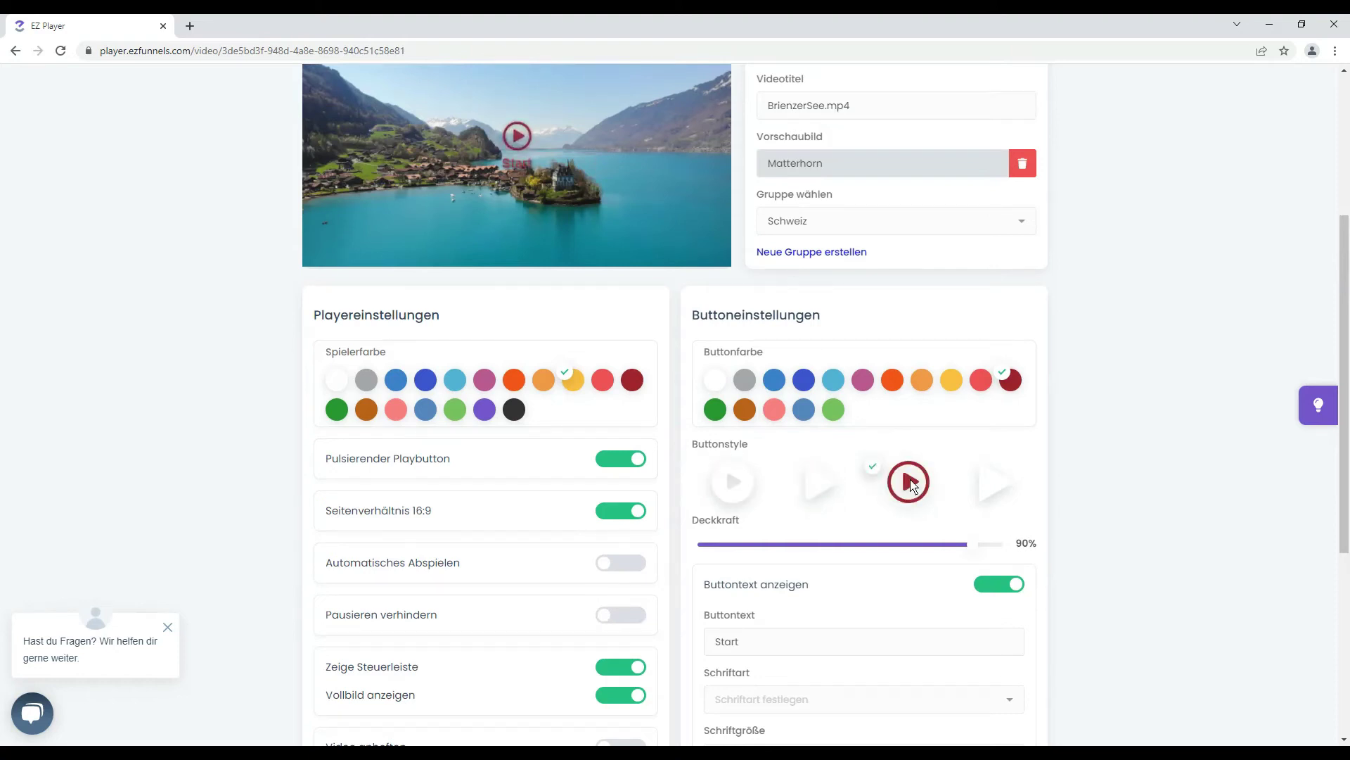
pyautogui.click(1016, 491)
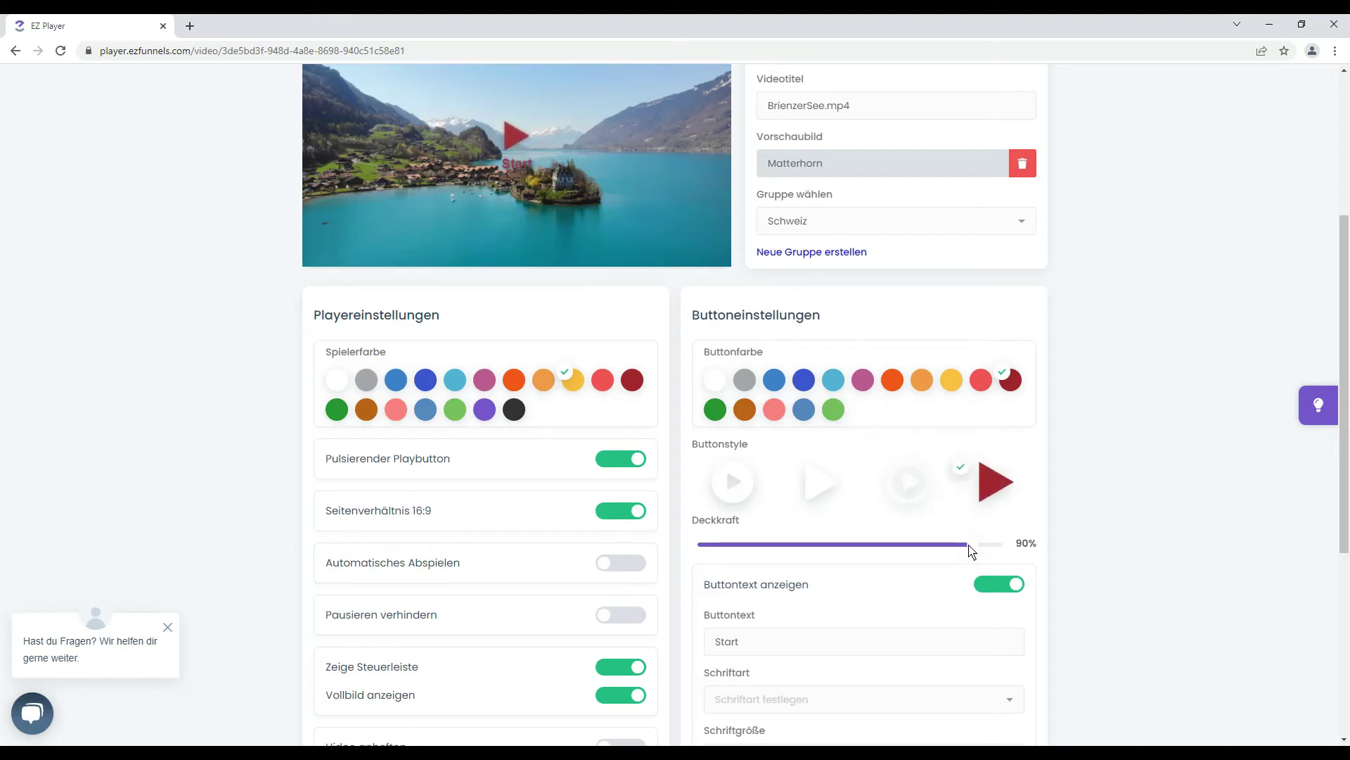
pyautogui.moveTo(970, 550); pyautogui.dragTo(854, 546)
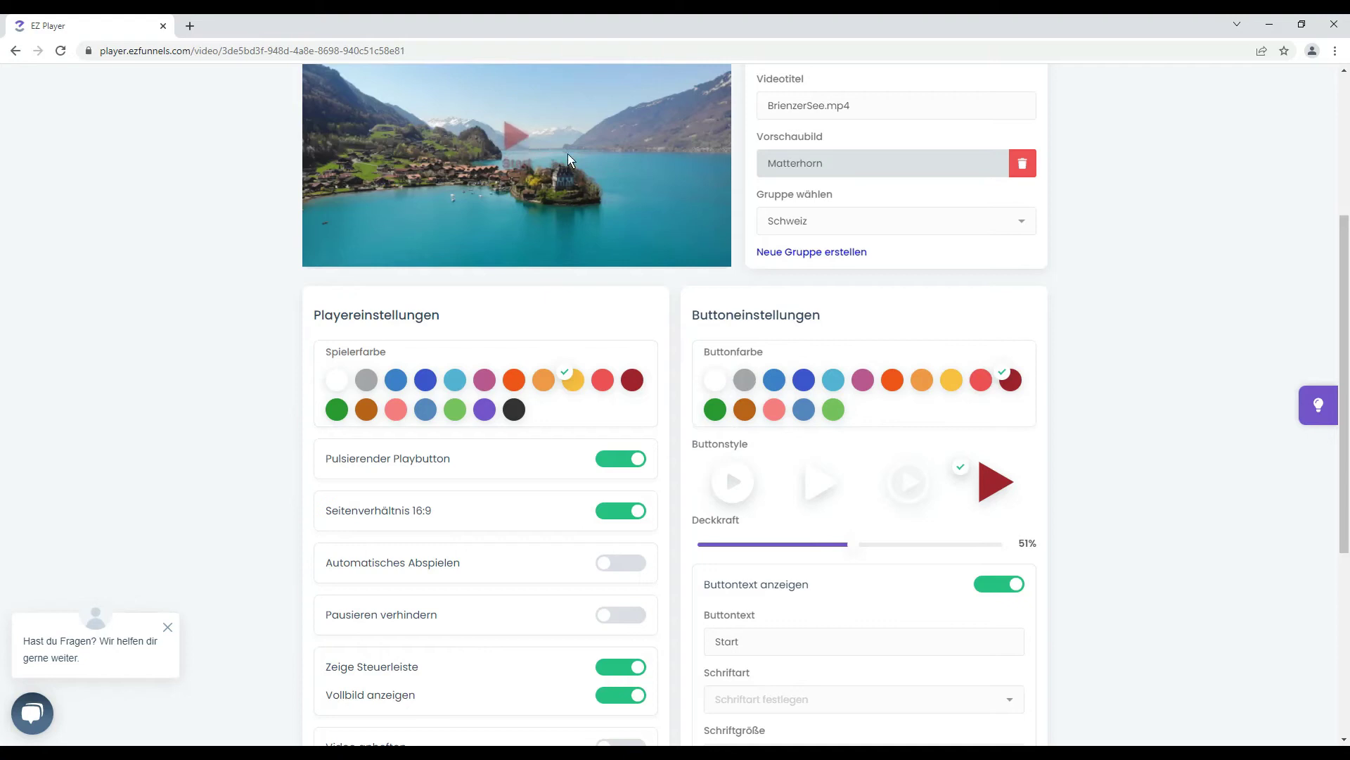
# Replace the button text with "Abspielen" and set its font to Actor
pyautogui.scroll(-2, 753, 483)
pyautogui.click(747, 503)
pyautogui.moveTo(749, 503); pyautogui.dragTo(703, 499)
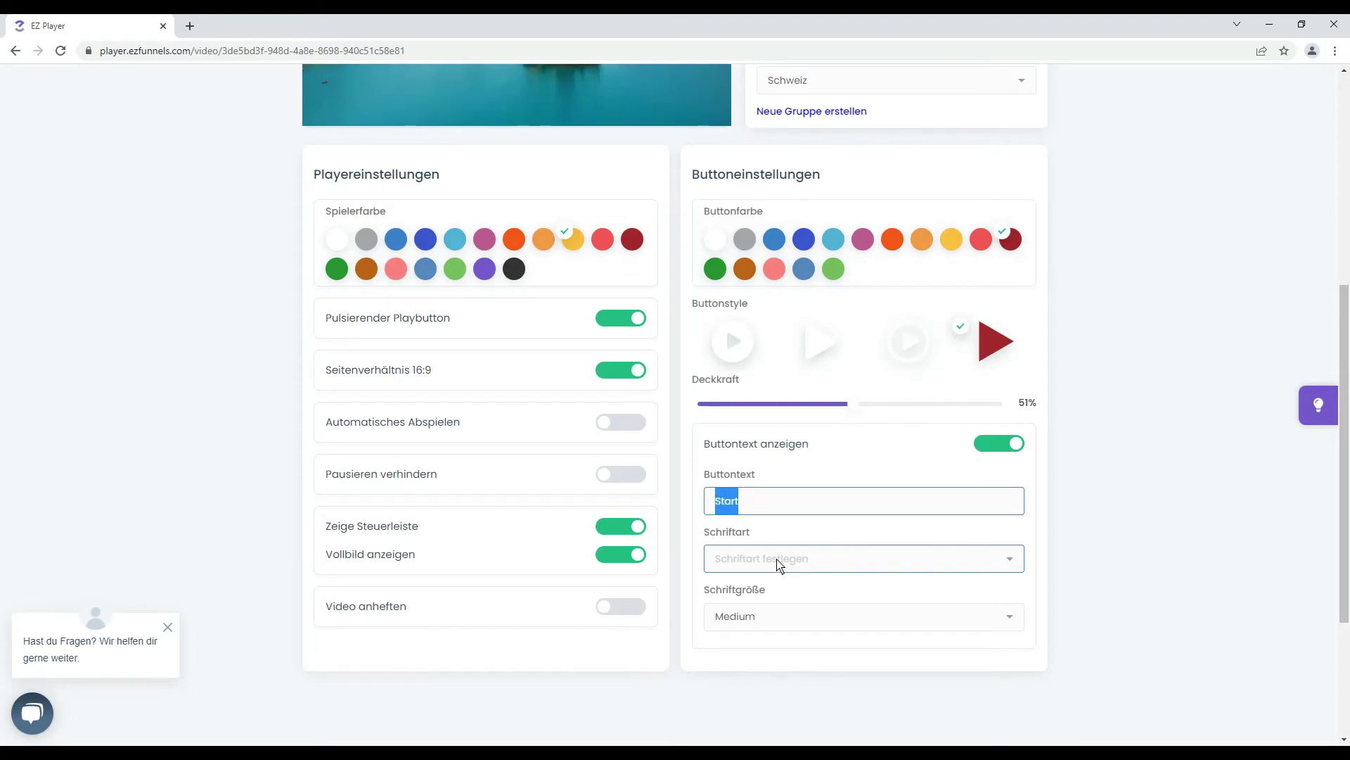
pyautogui.write('Abspei')
pyautogui.click(779, 565)
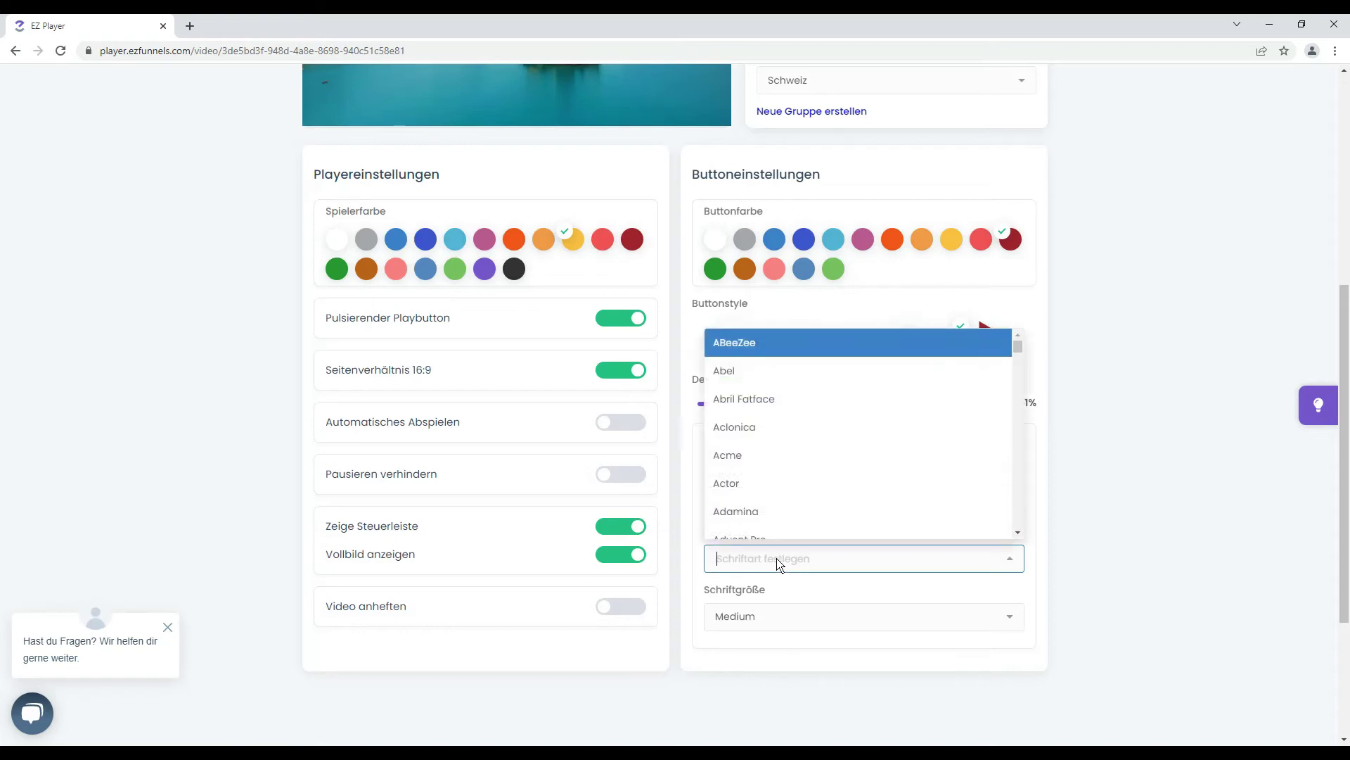
pyautogui.click(740, 482)
# Raise the button opacity to 78% and set the button text's font size to Large
pyautogui.scroll(2, 1102, 652)
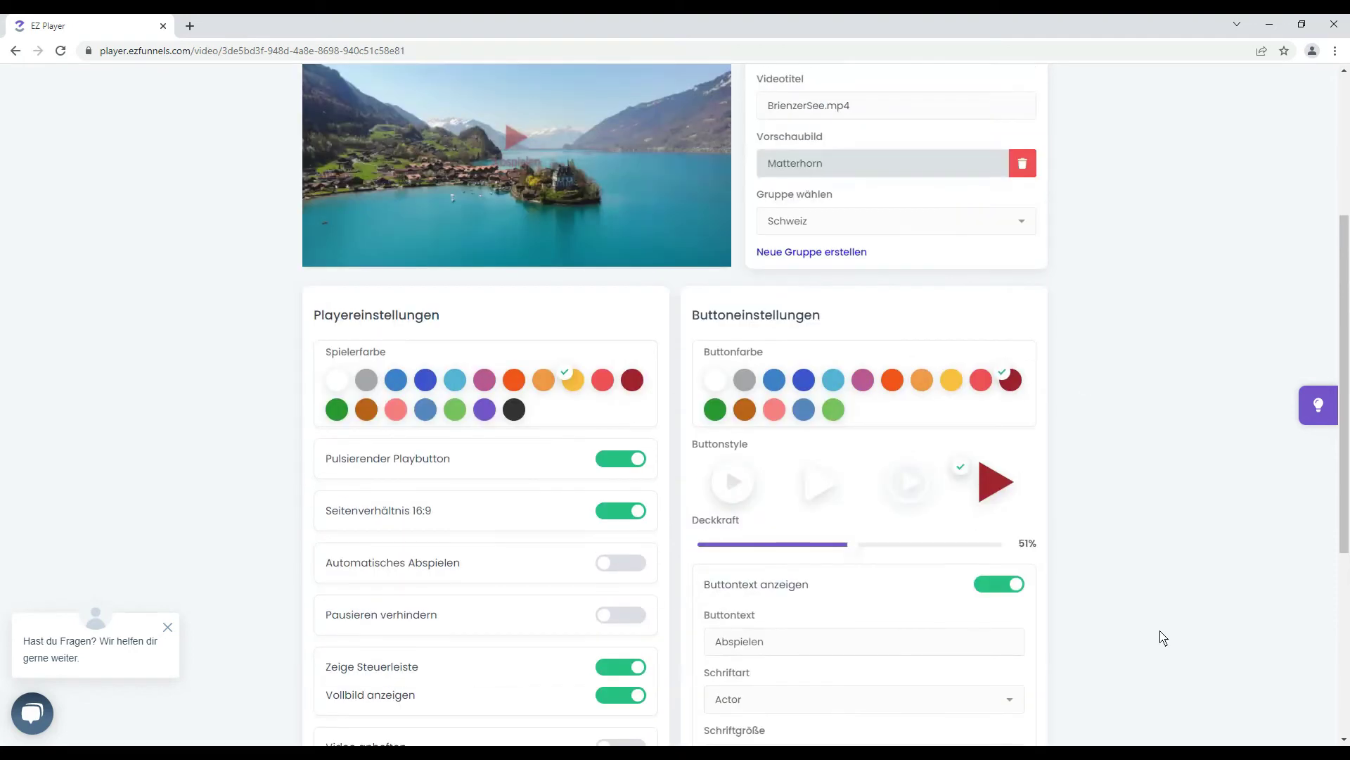
pyautogui.moveTo(859, 547); pyautogui.dragTo(943, 552)
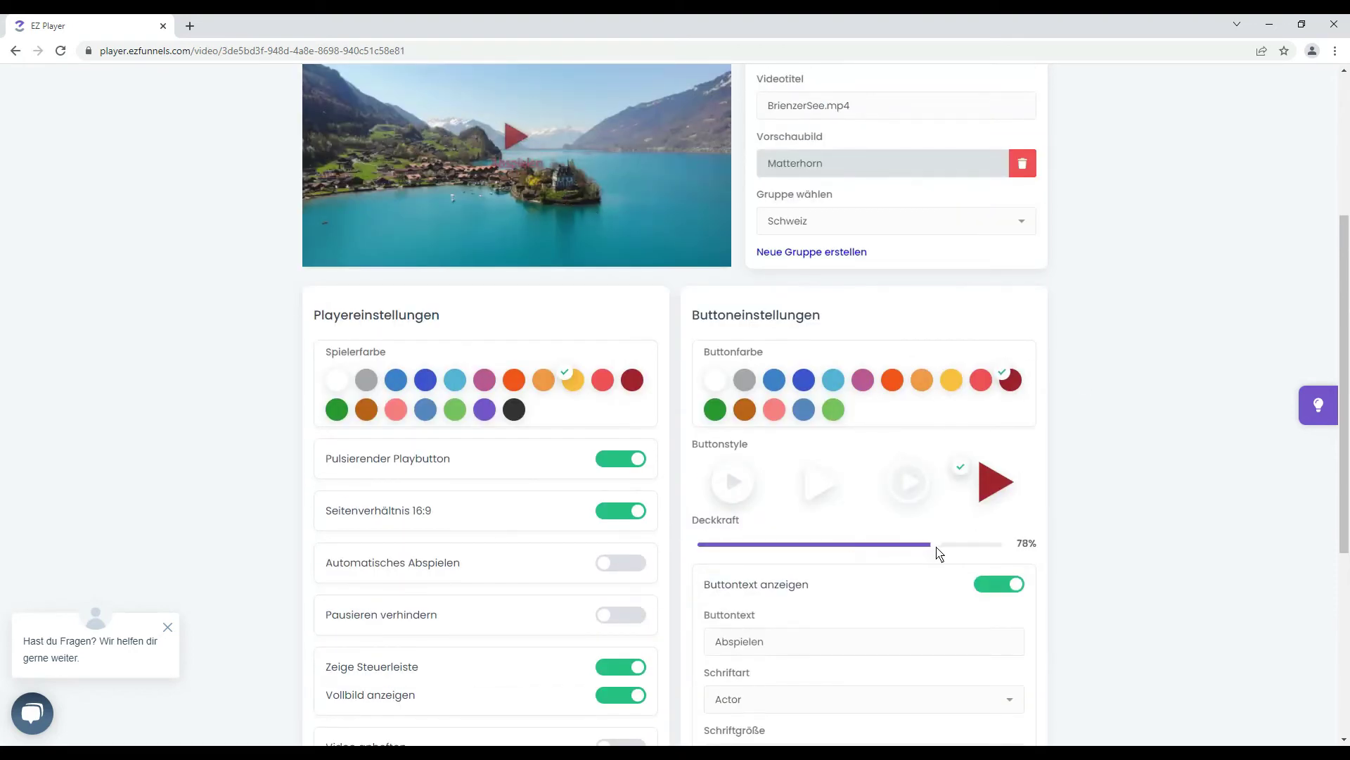
pyautogui.scroll(-1, 914, 668)
pyautogui.click(841, 688)
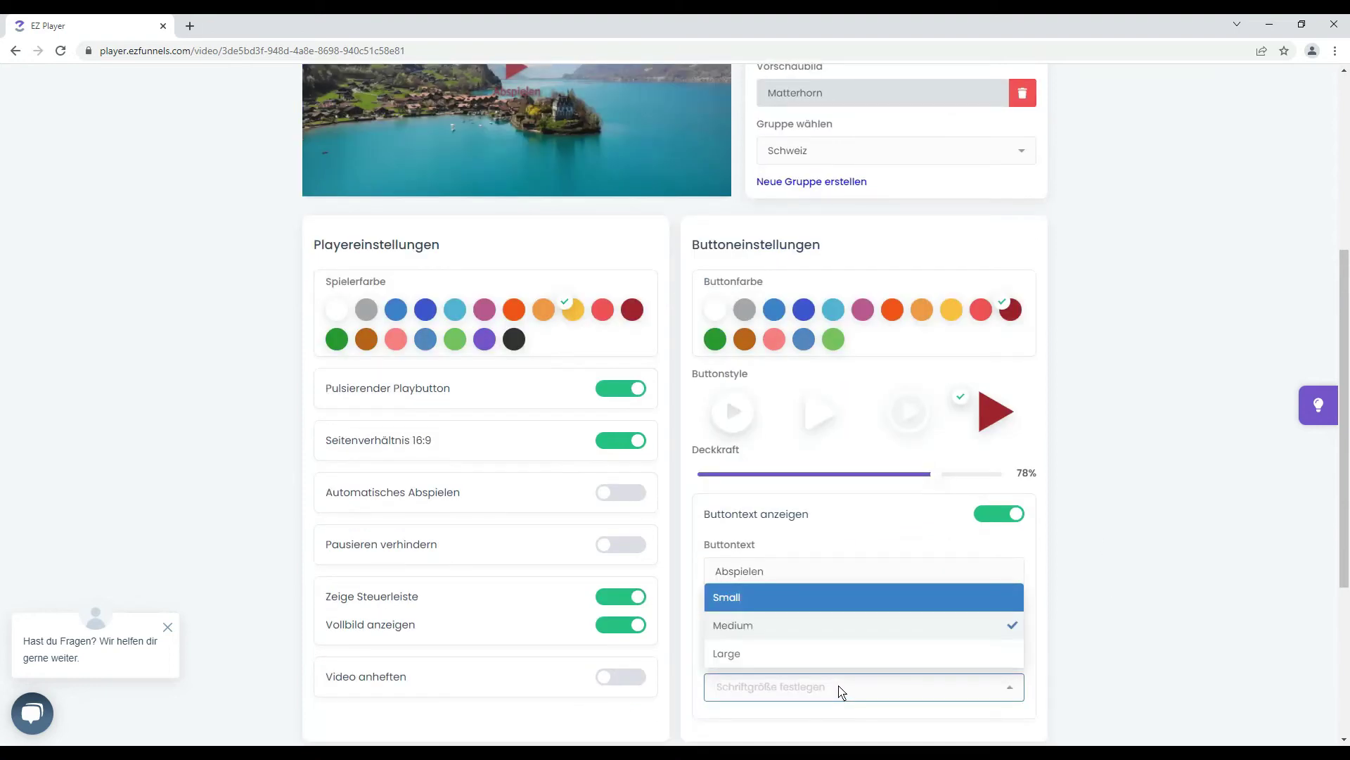
pyautogui.click(761, 643)
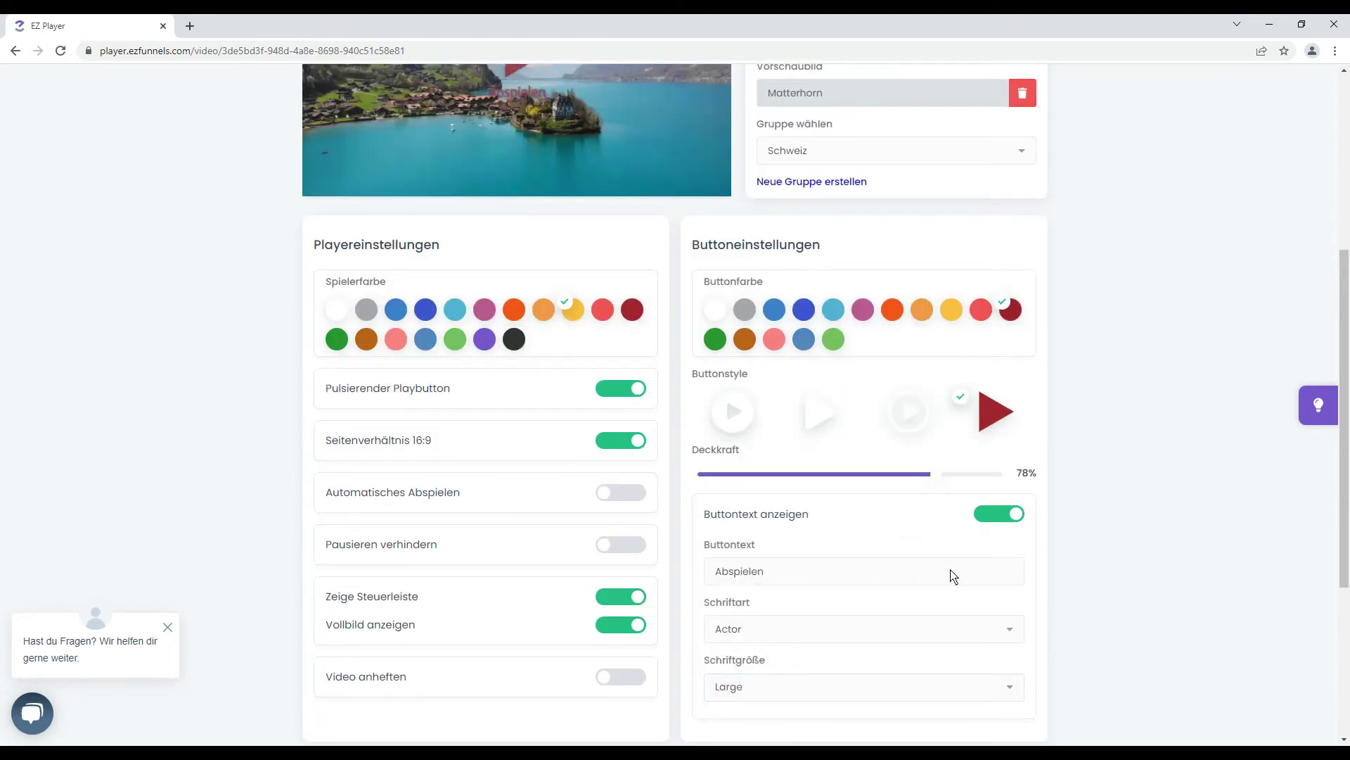
pyautogui.scroll(1, 506, 140)
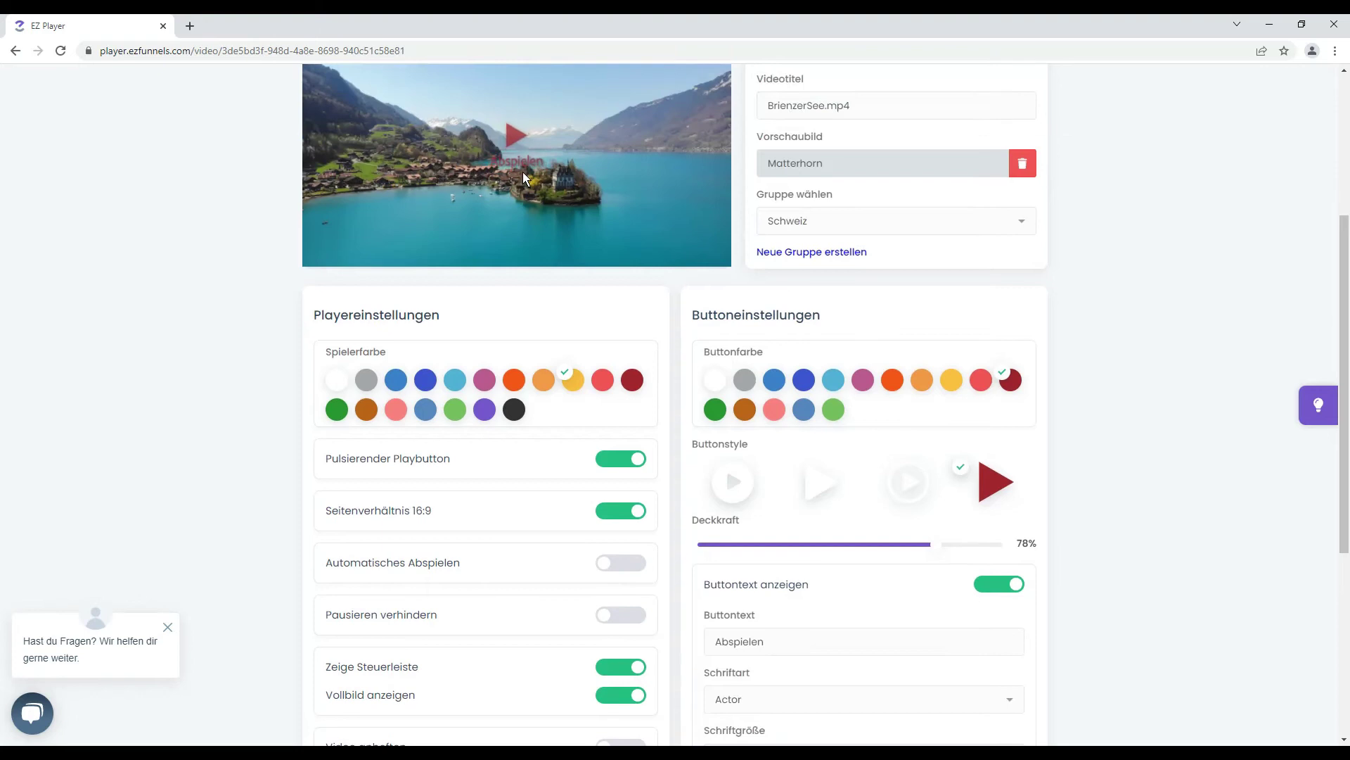
# Toggle the pulsing play button, 16:9 aspect ratio and automatic playback settings, restoring each to its original state
pyautogui.scroll(-3, 1116, 393)
pyautogui.scroll(2, 1118, 394)
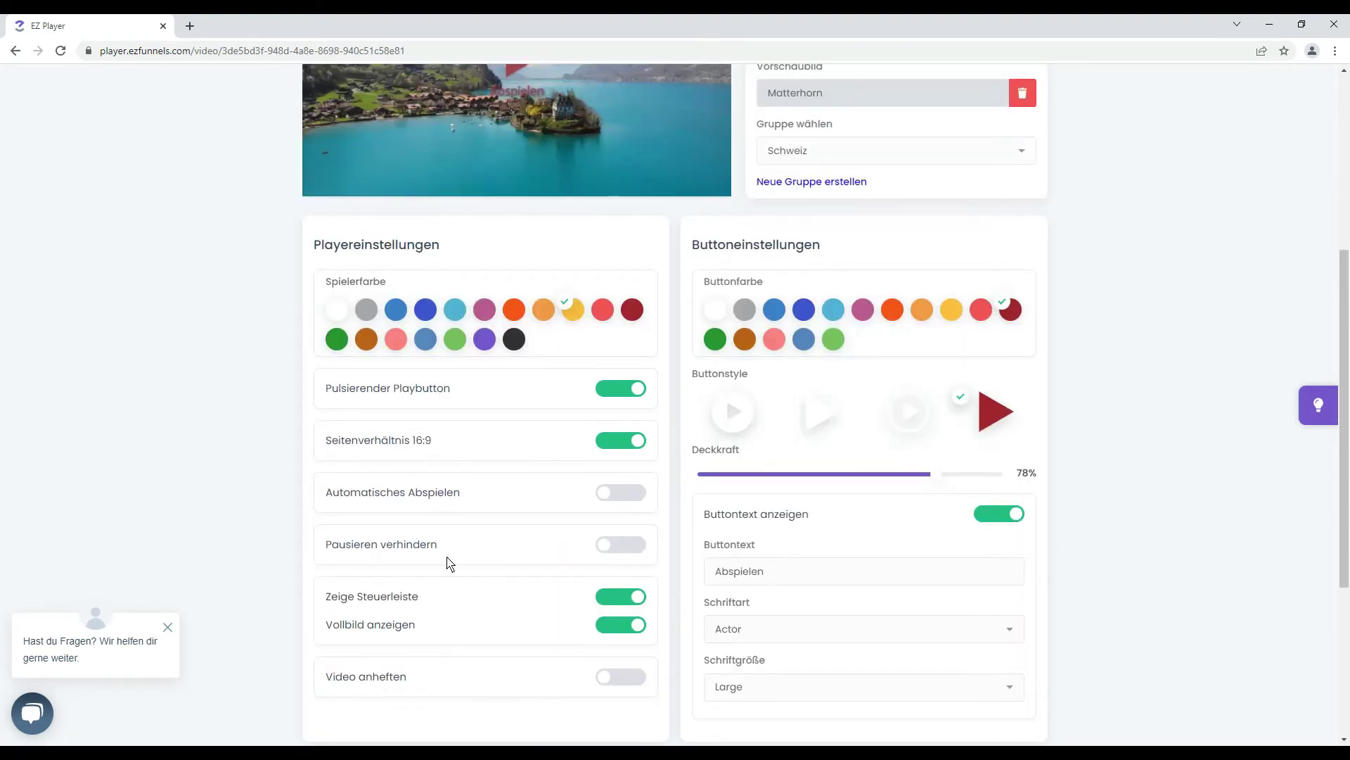
pyautogui.scroll(1, 482, 536)
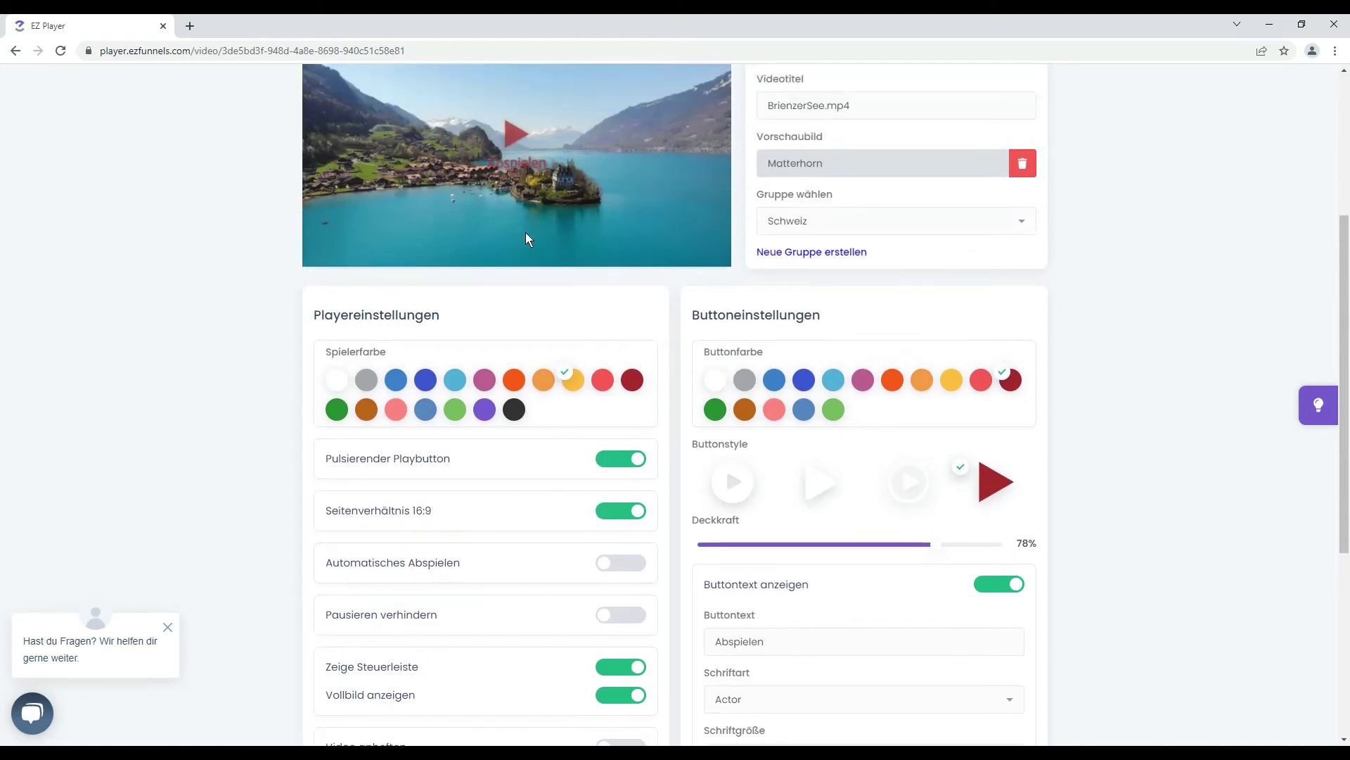
pyautogui.click(615, 456)
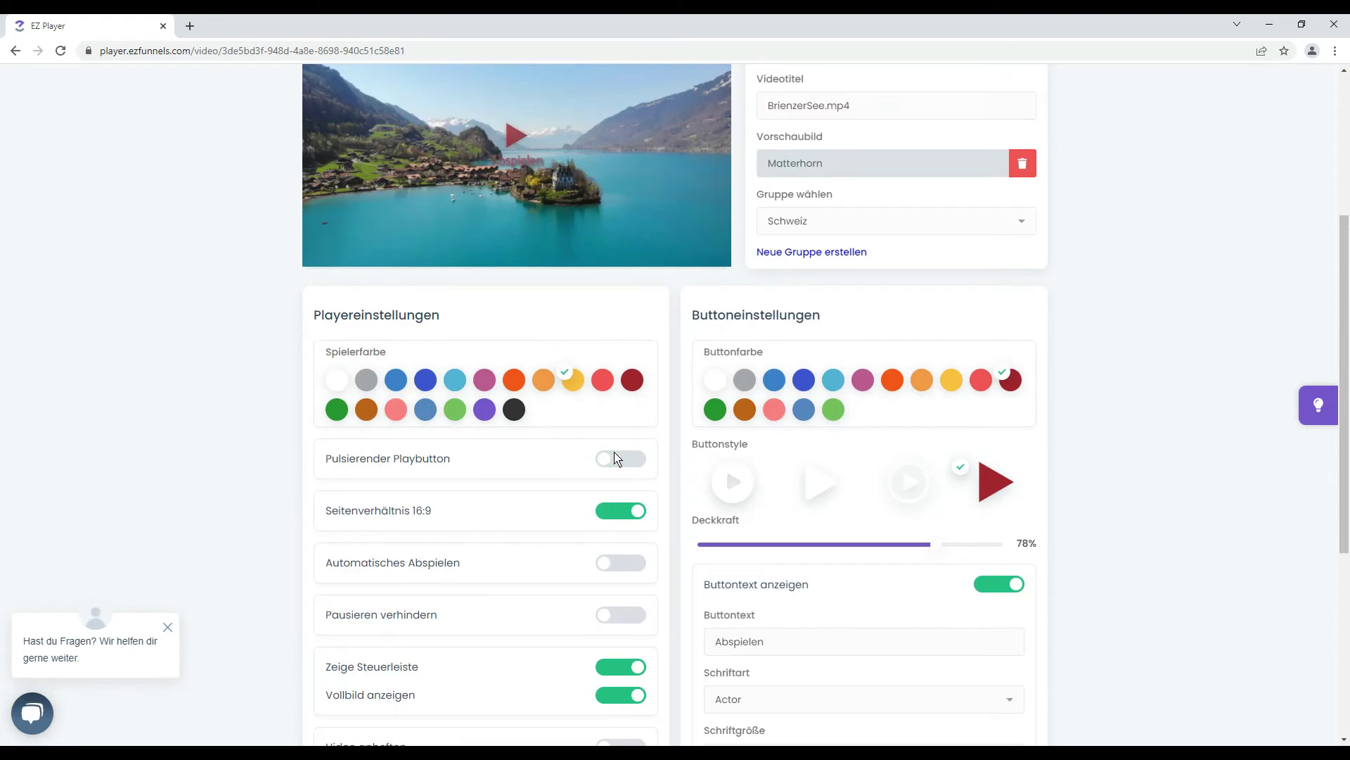
pyautogui.click(635, 463)
pyautogui.click(605, 513)
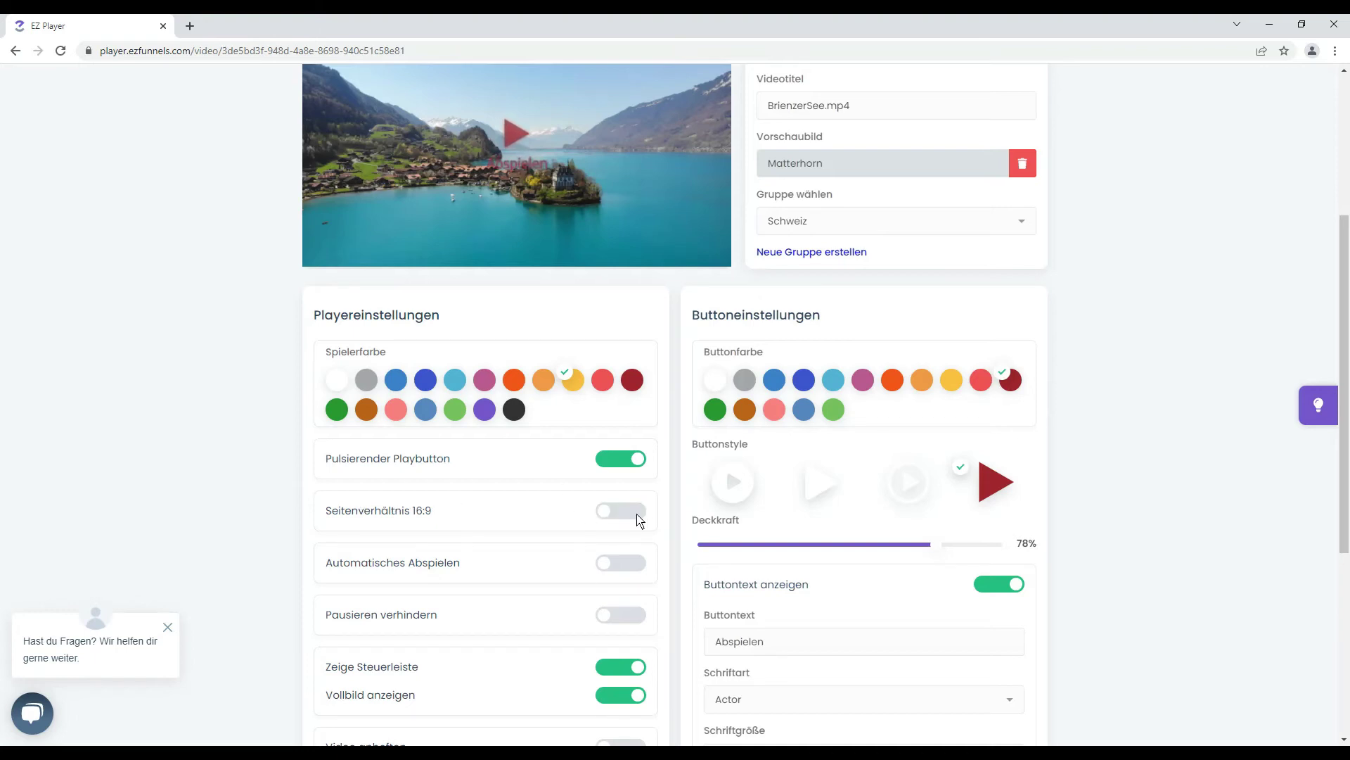
pyautogui.click(639, 519)
pyautogui.click(623, 567)
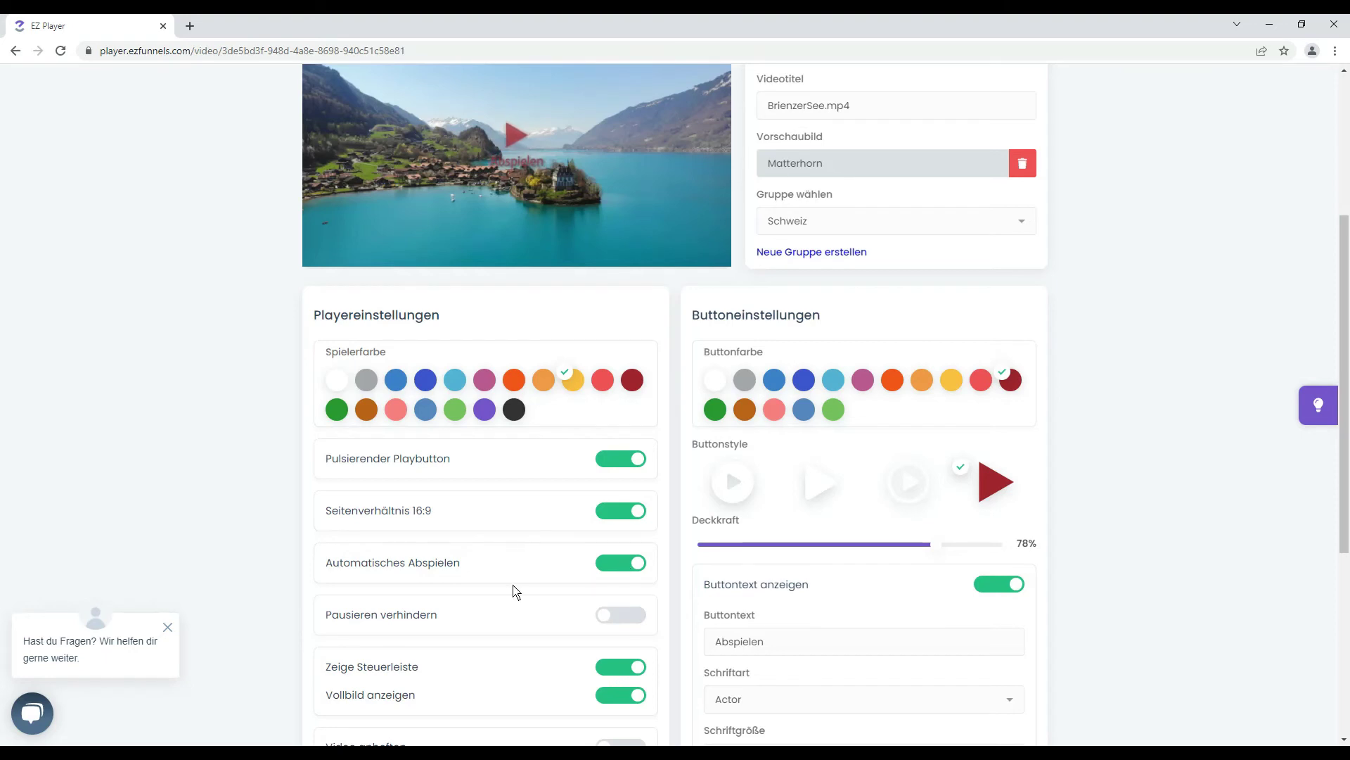
pyautogui.click(619, 562)
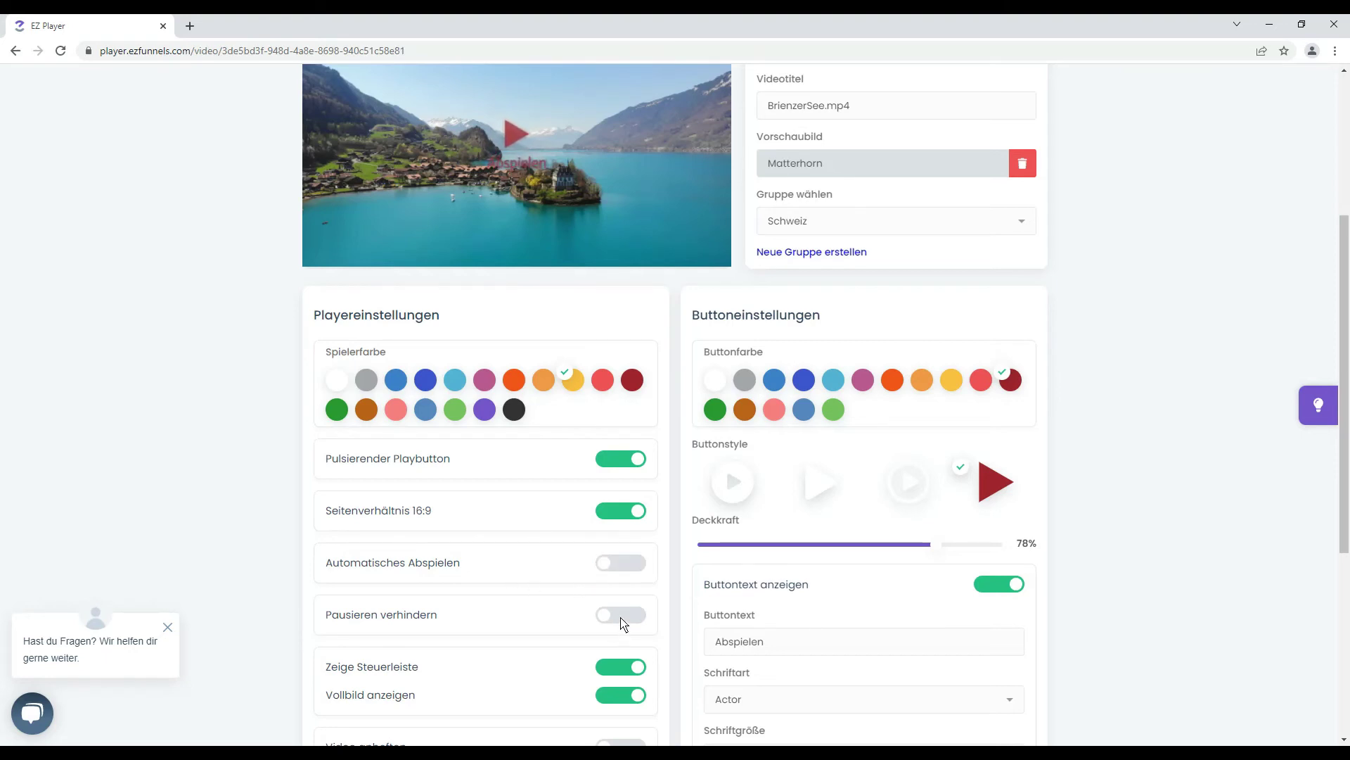
# Switch pause prevention on and back off, and re-enable the control bar with its full-screen option
pyautogui.click(620, 614)
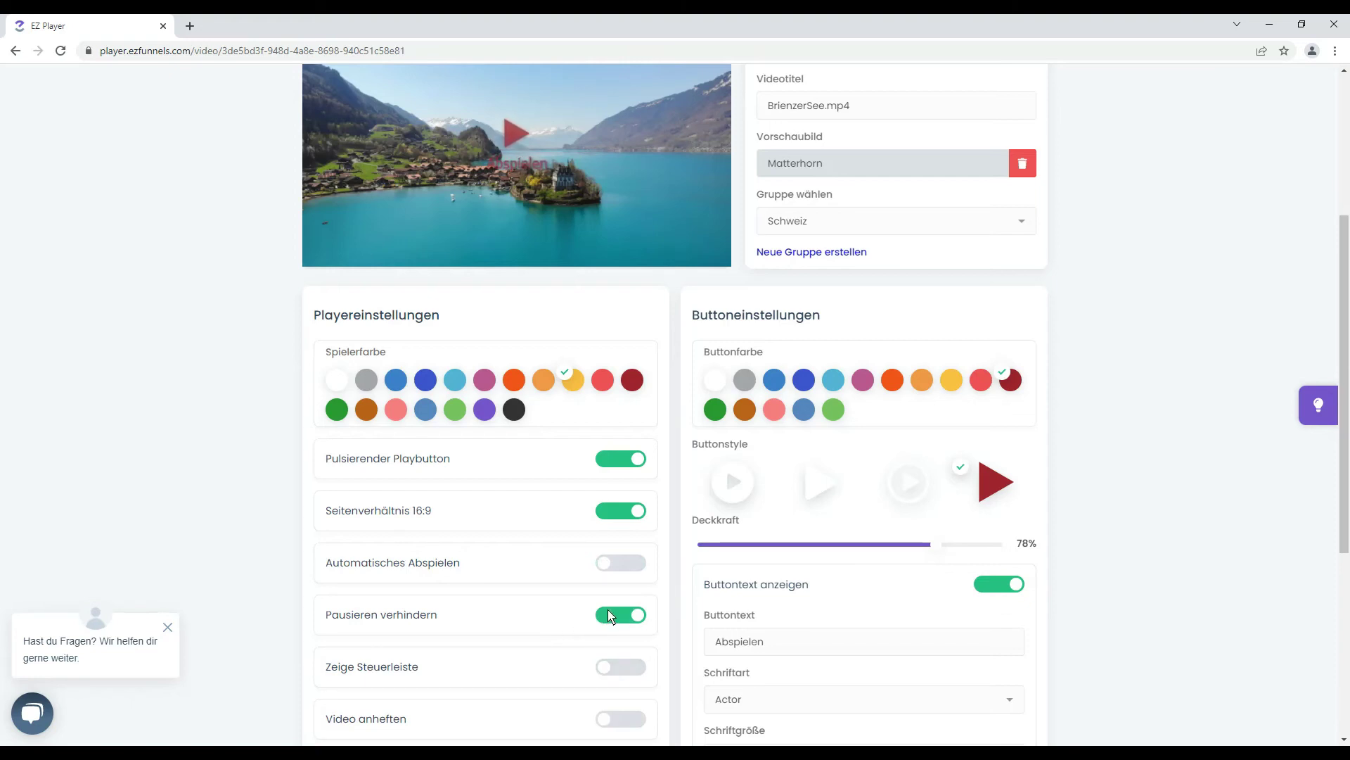
pyautogui.click(619, 614)
pyautogui.scroll(-2, 620, 610)
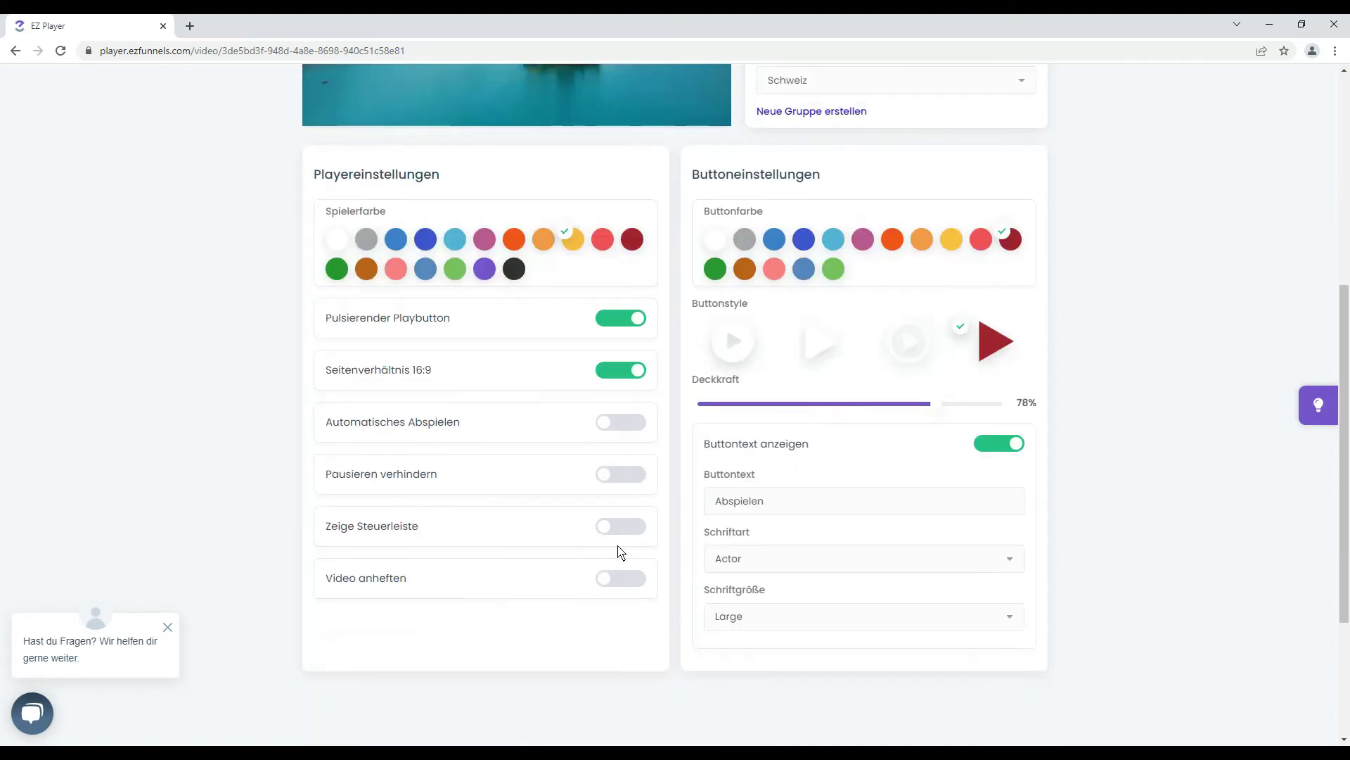
pyautogui.click(623, 538)
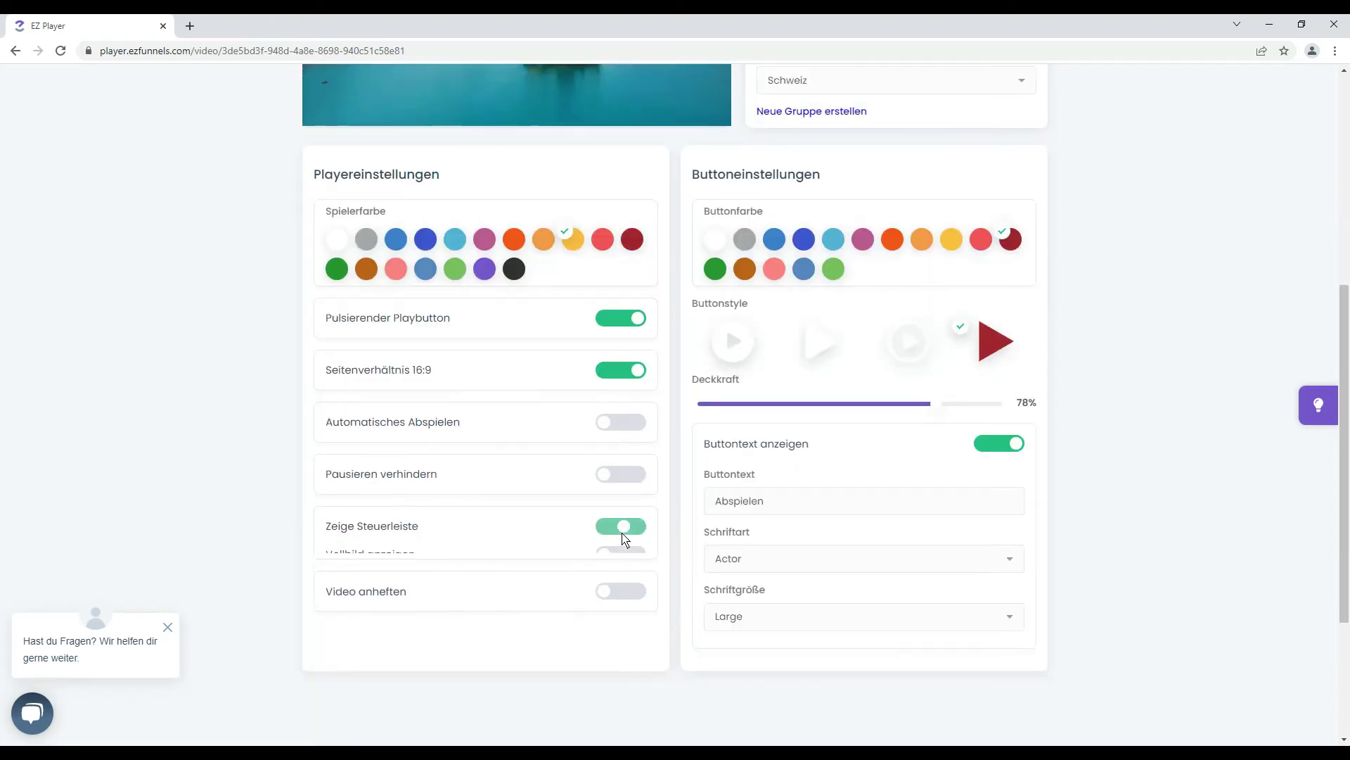
pyautogui.scroll(1, 507, 562)
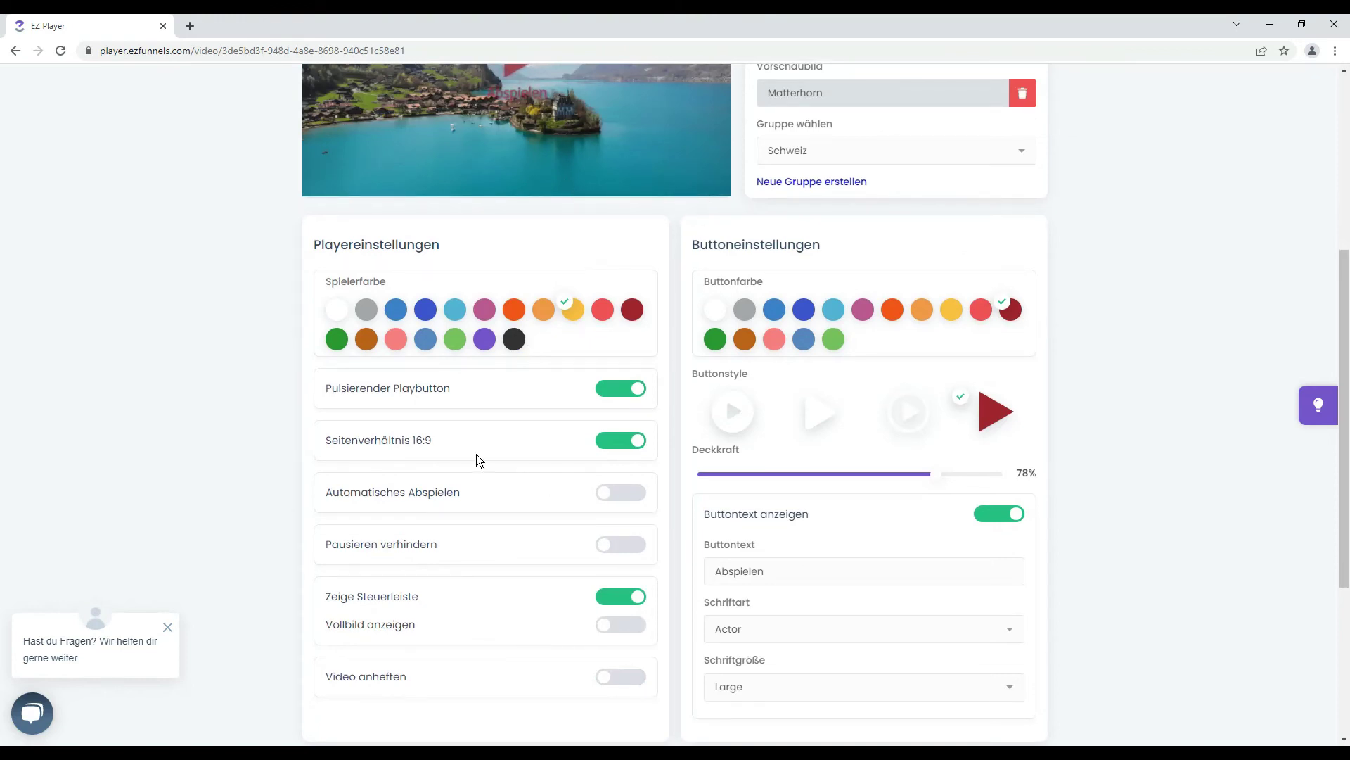
pyautogui.click(615, 629)
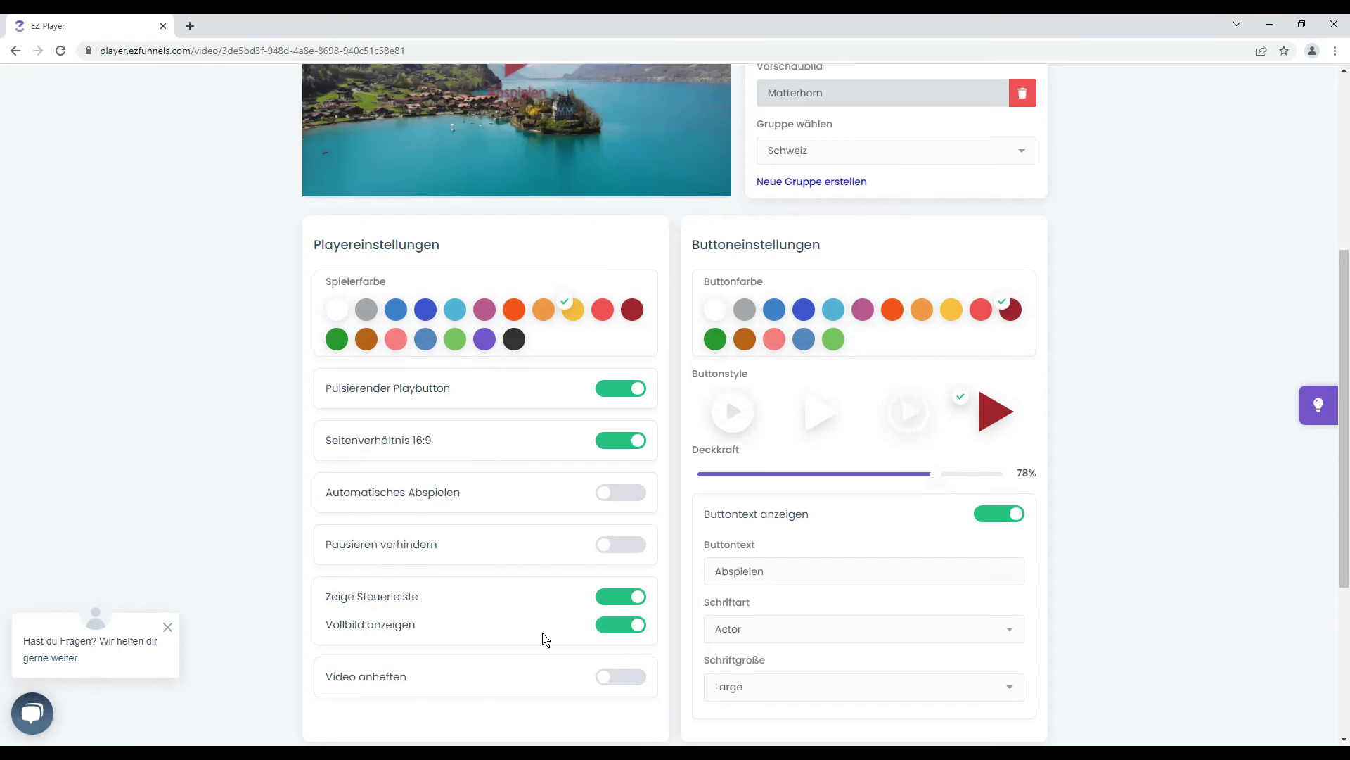
# Enable pinning of the video in the player settings
pyautogui.scroll(1, 518, 636)
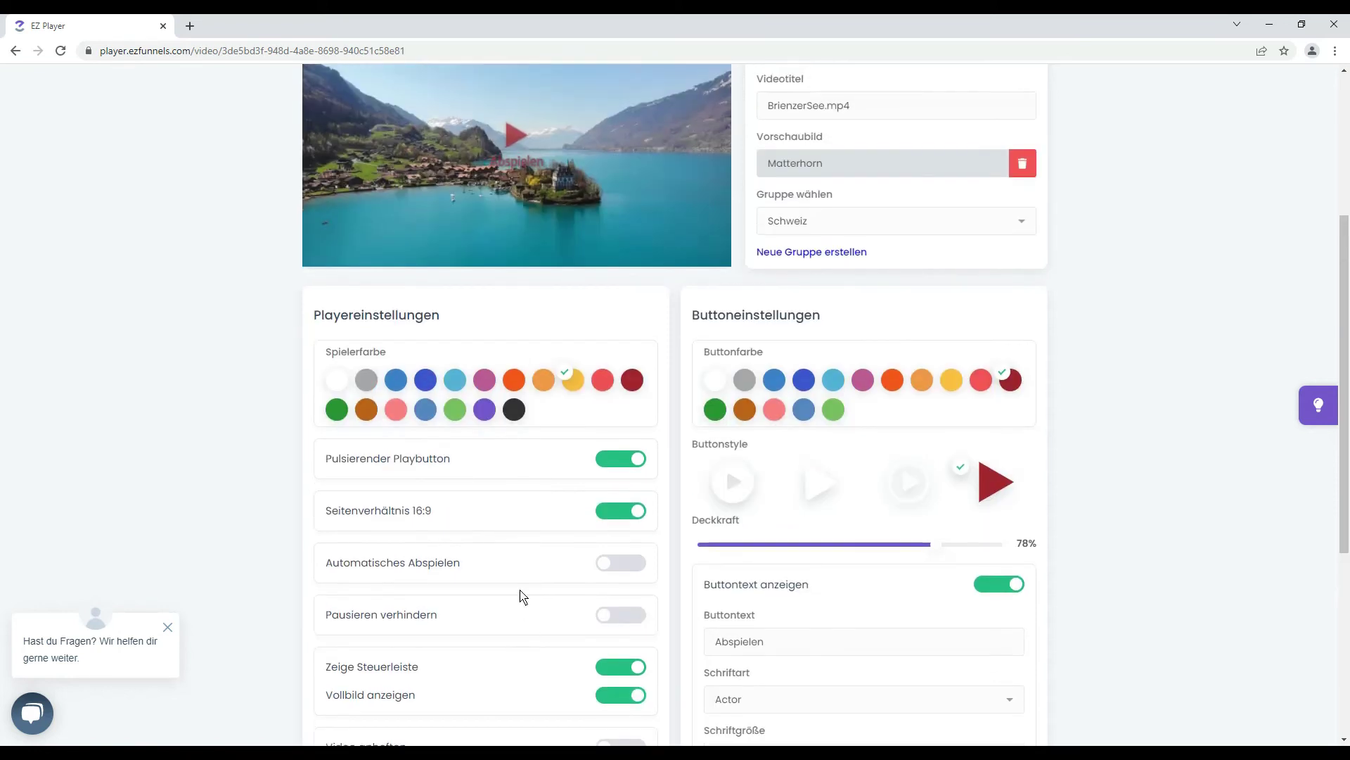
pyautogui.scroll(-3, 528, 645)
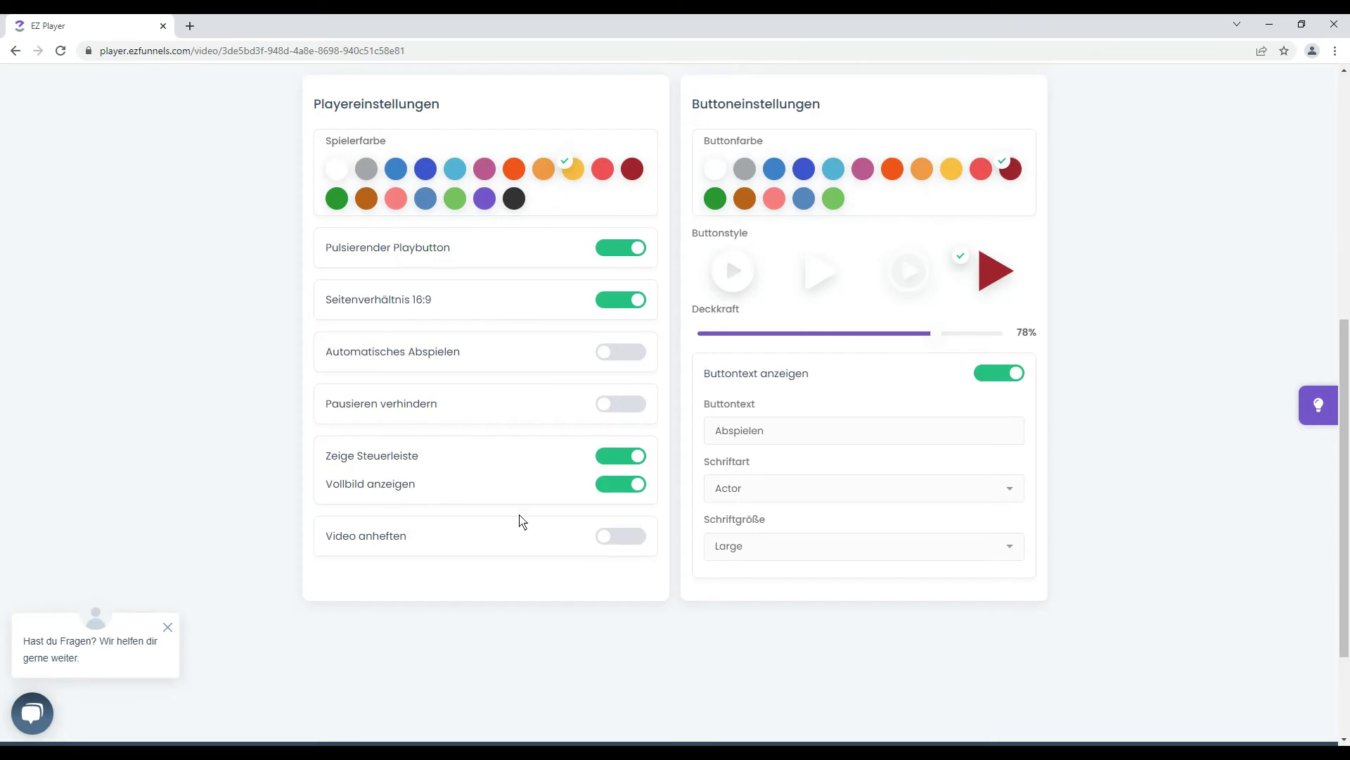
pyautogui.click(628, 541)
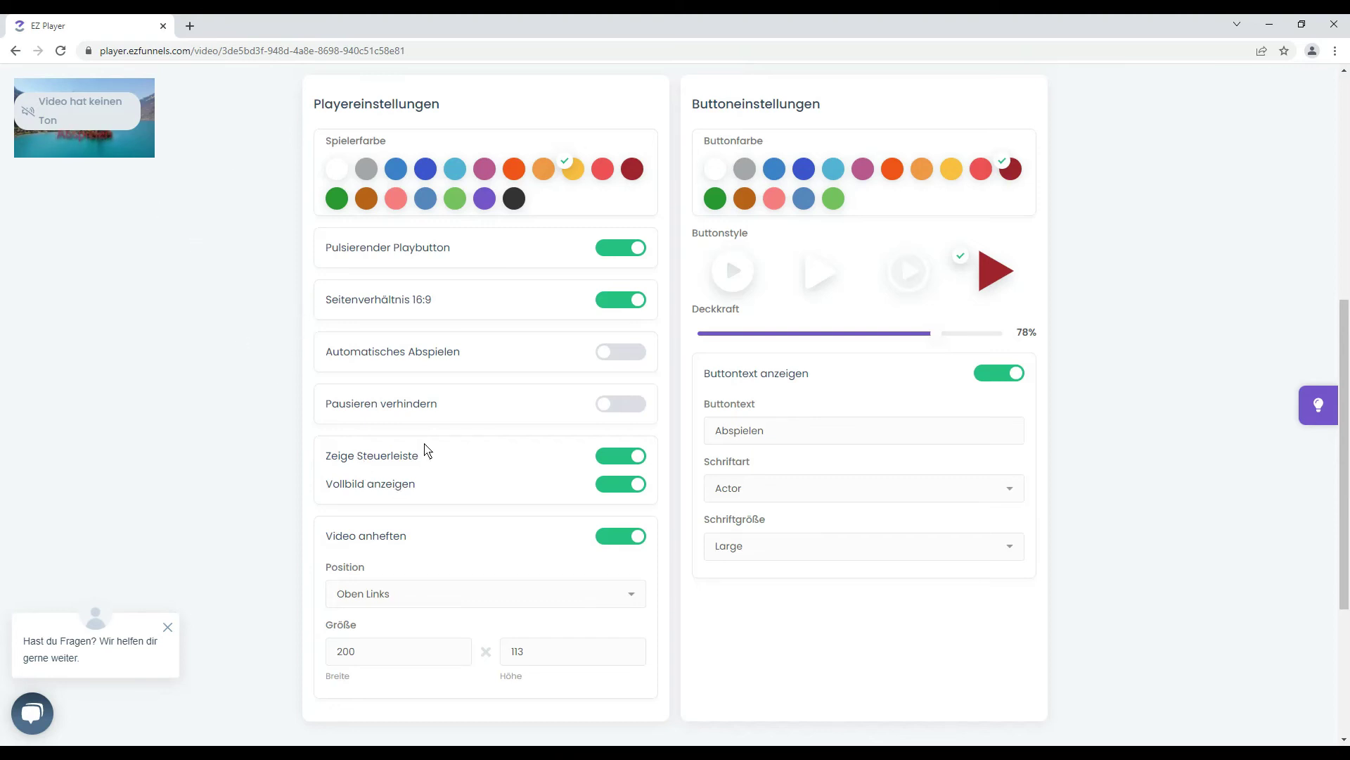
# Try the pinned video positions Oben Rechts, Unten Rechts and Unten Links, and set the position back to Oben Links
pyautogui.click(529, 599)
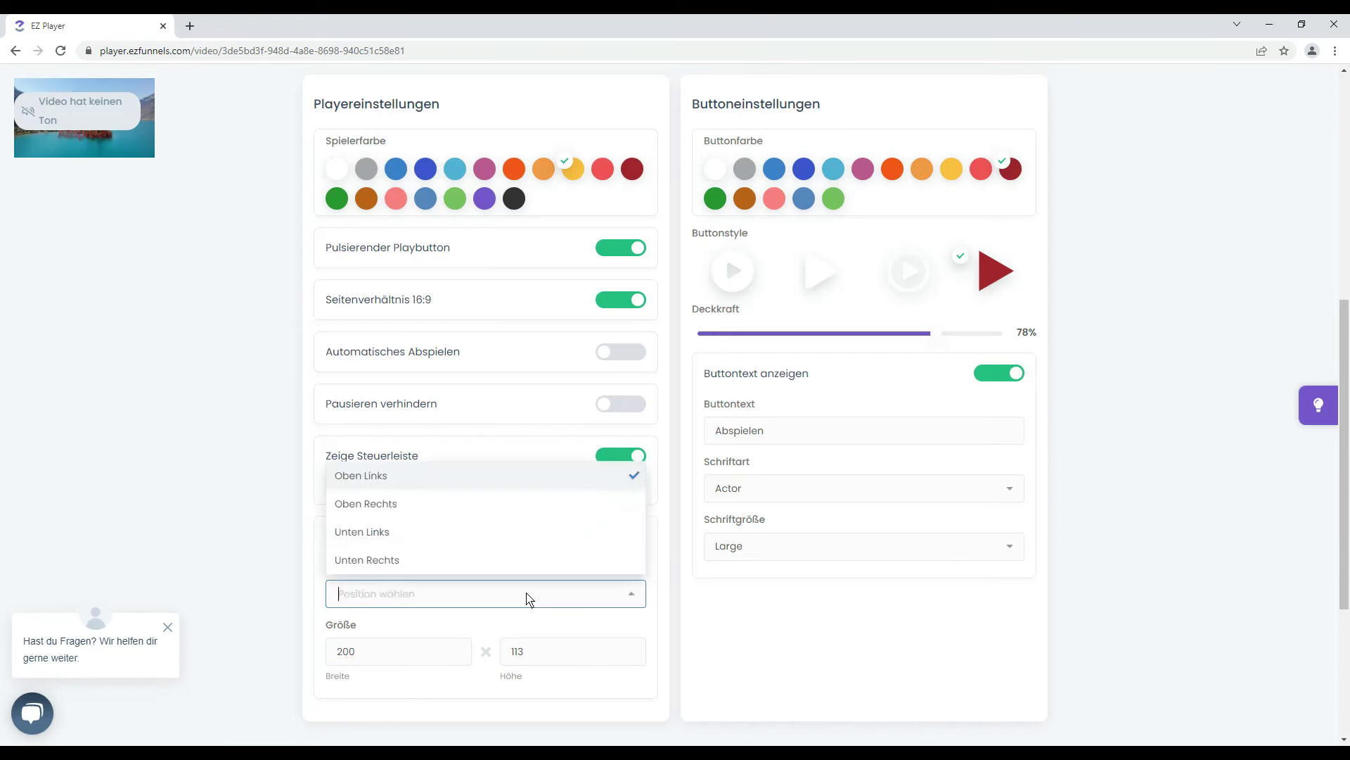
pyautogui.click(366, 503)
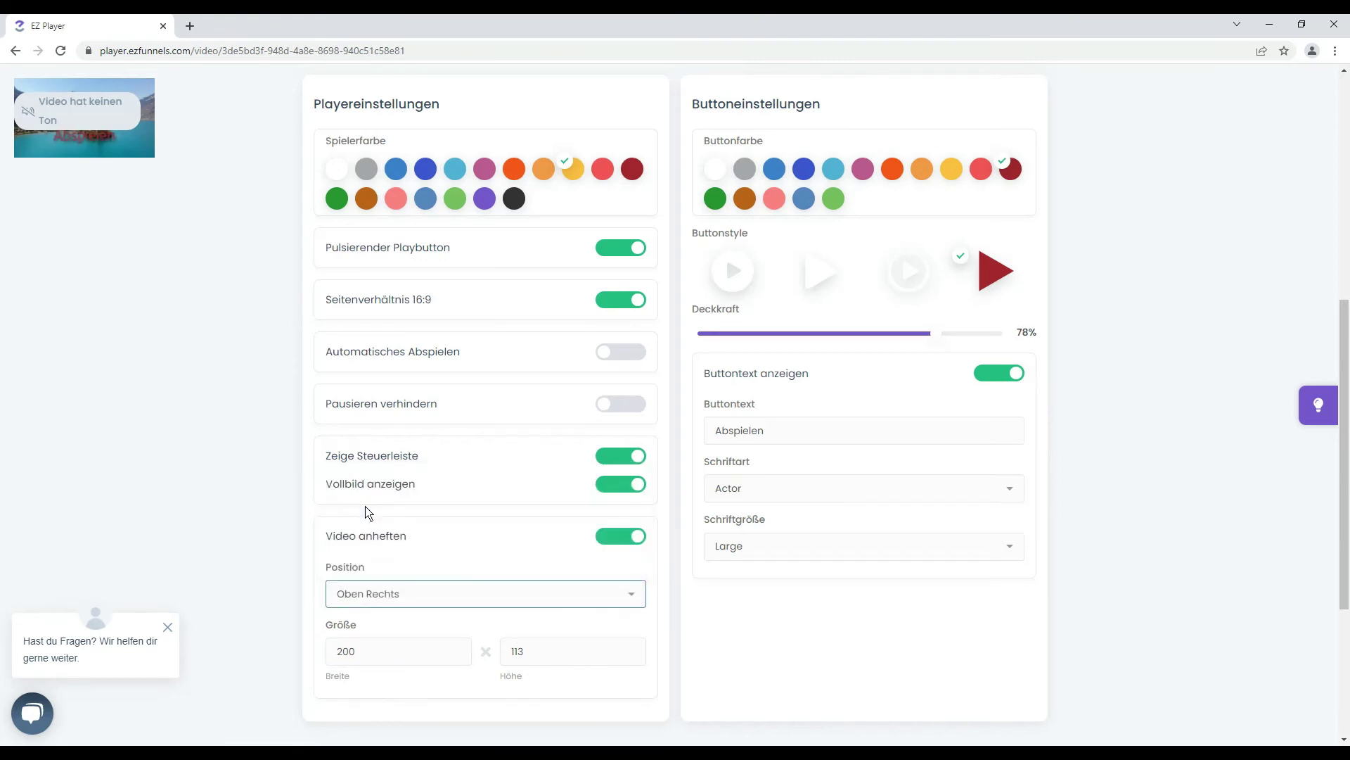
pyautogui.click(398, 602)
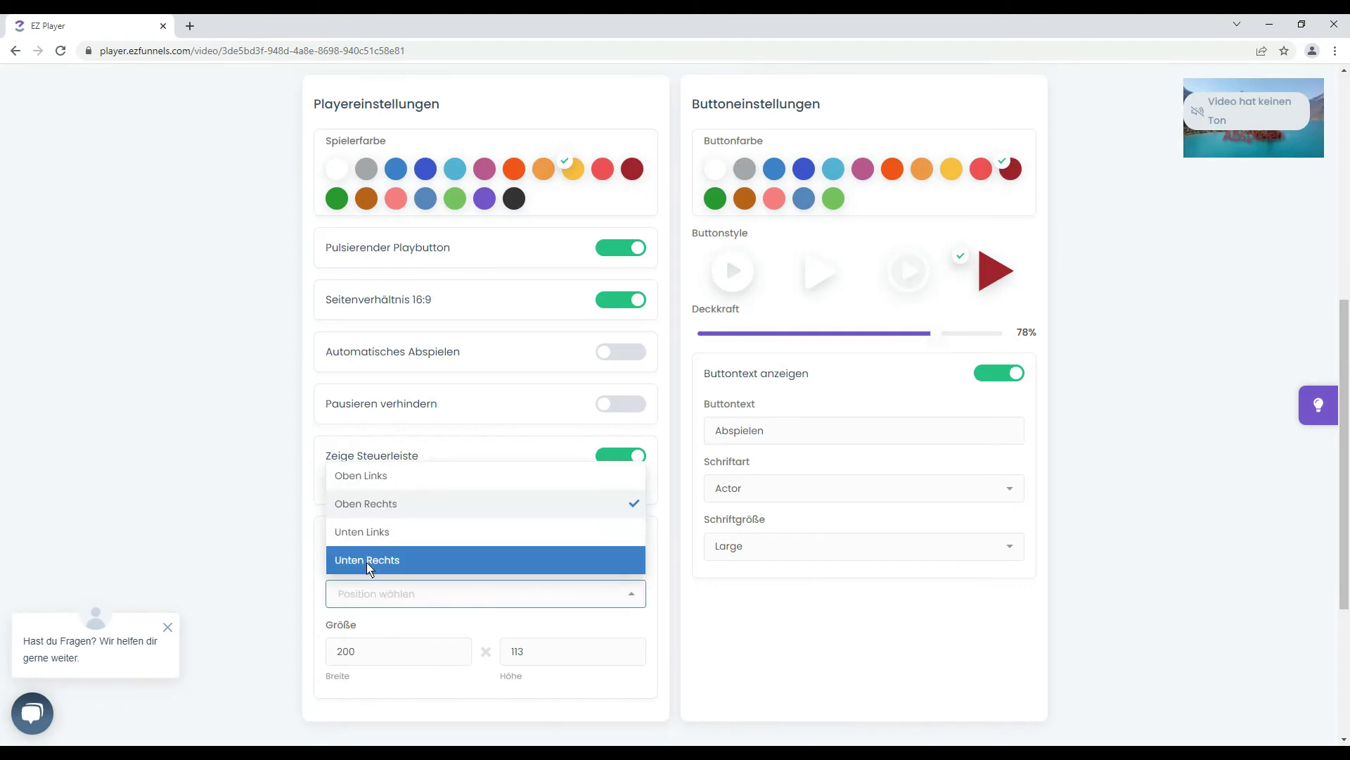
pyautogui.click(368, 563)
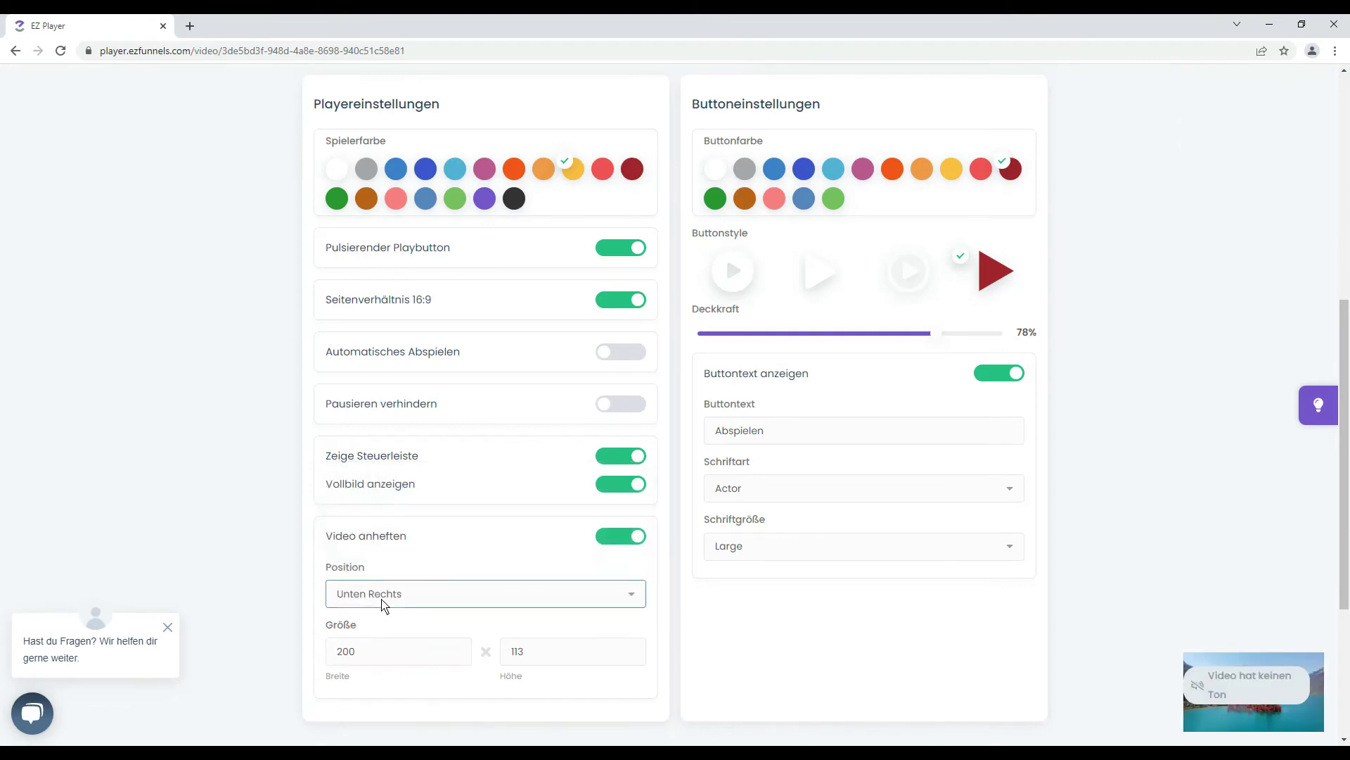
pyautogui.click(383, 605)
pyautogui.click(378, 543)
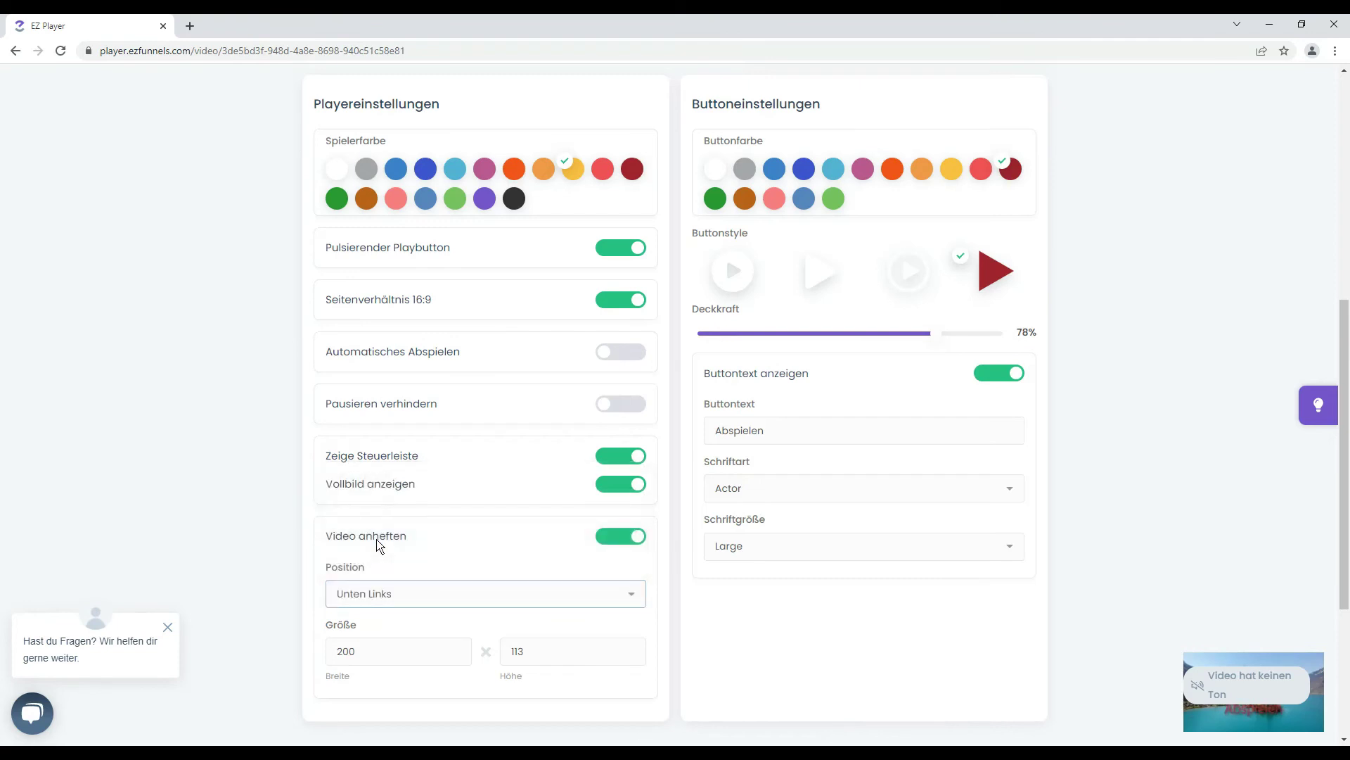
pyautogui.click(329, 605)
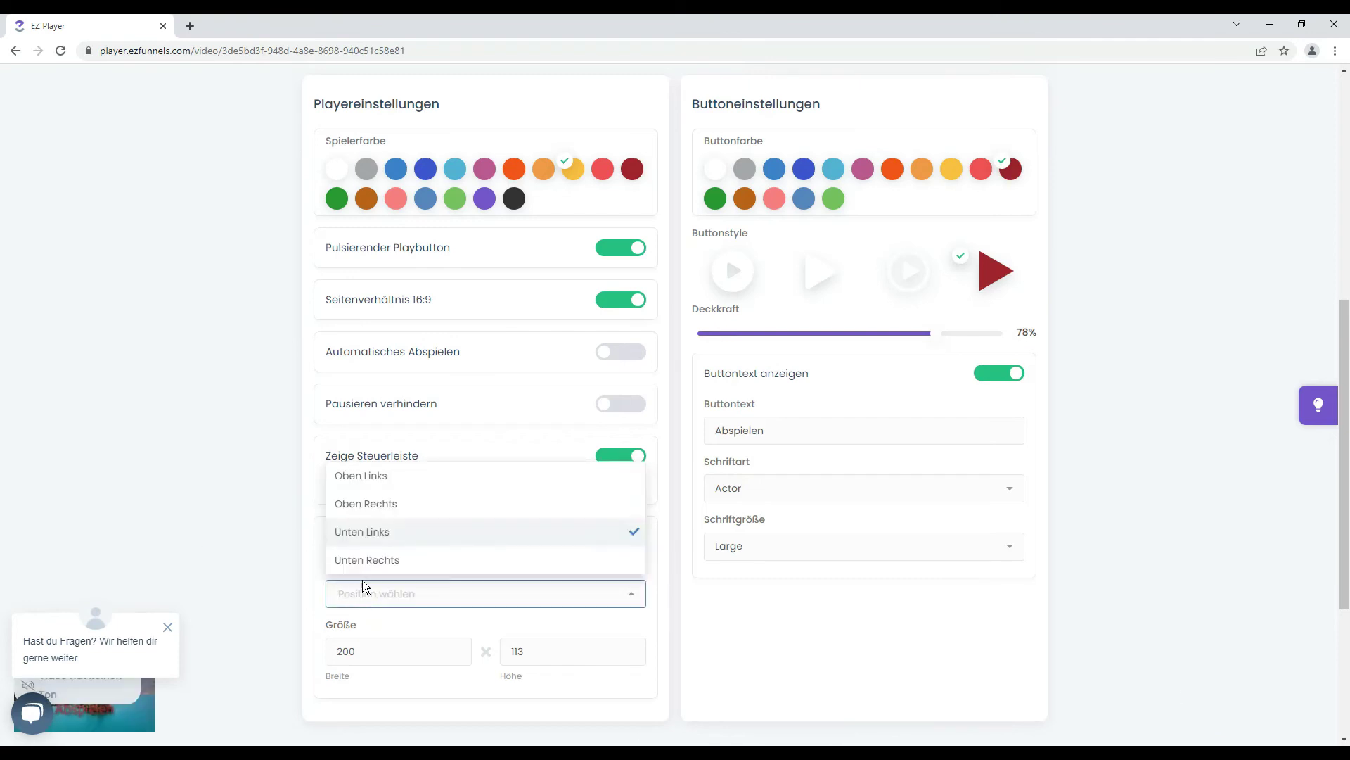
pyautogui.click(378, 485)
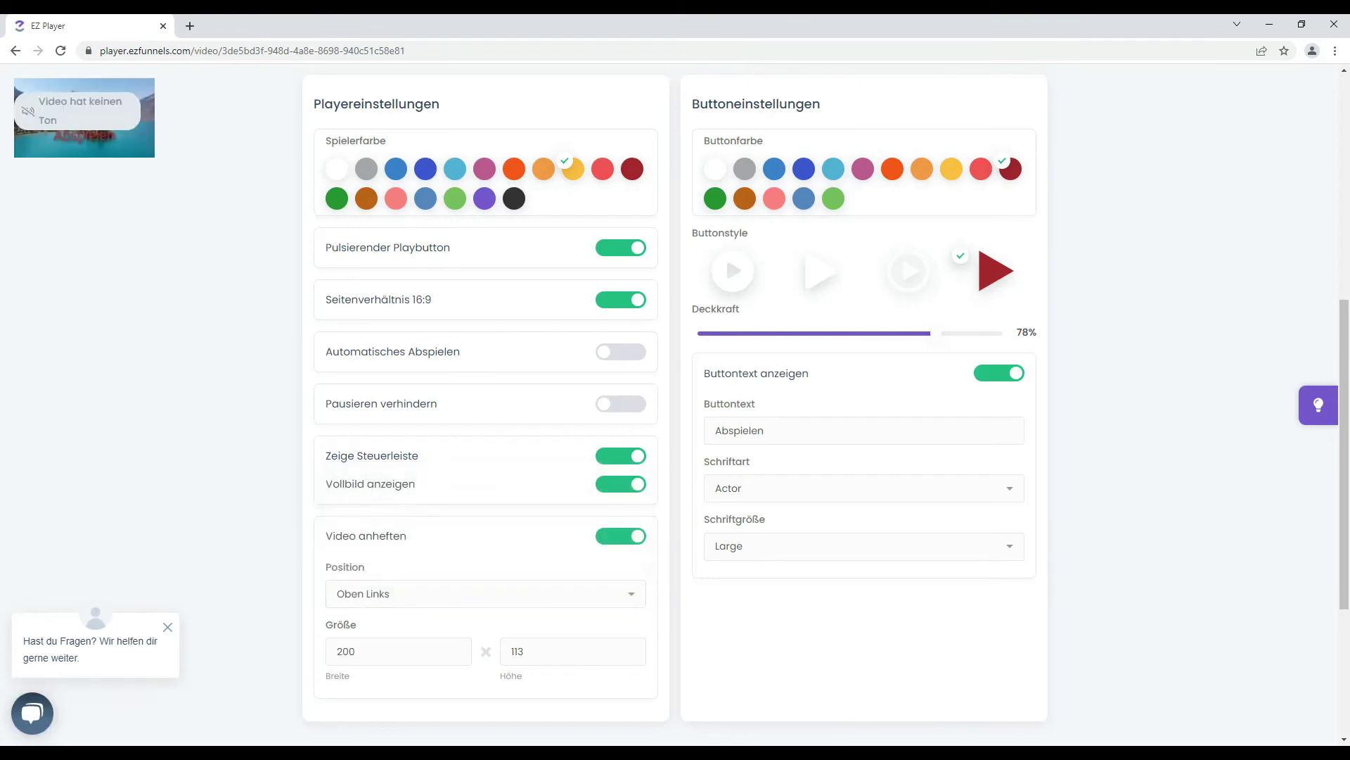
# Set the pinned video's width to 400
pyautogui.moveTo(373, 659); pyautogui.dragTo(340, 653)
pyautogui.write('500')
pyautogui.press('Tab')
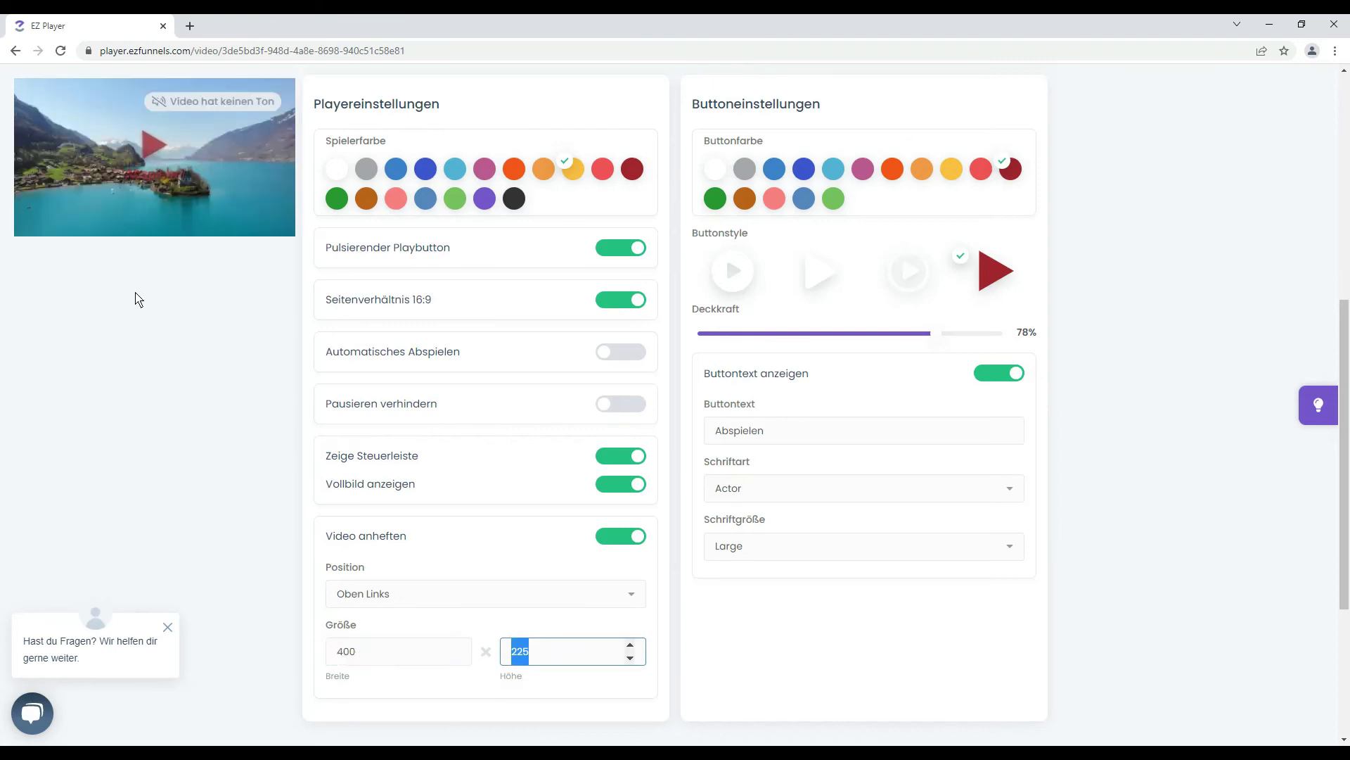
# View the help videos on editing a video and its video, player and button settings, and close the help
pyautogui.scroll(2, 905, 668)
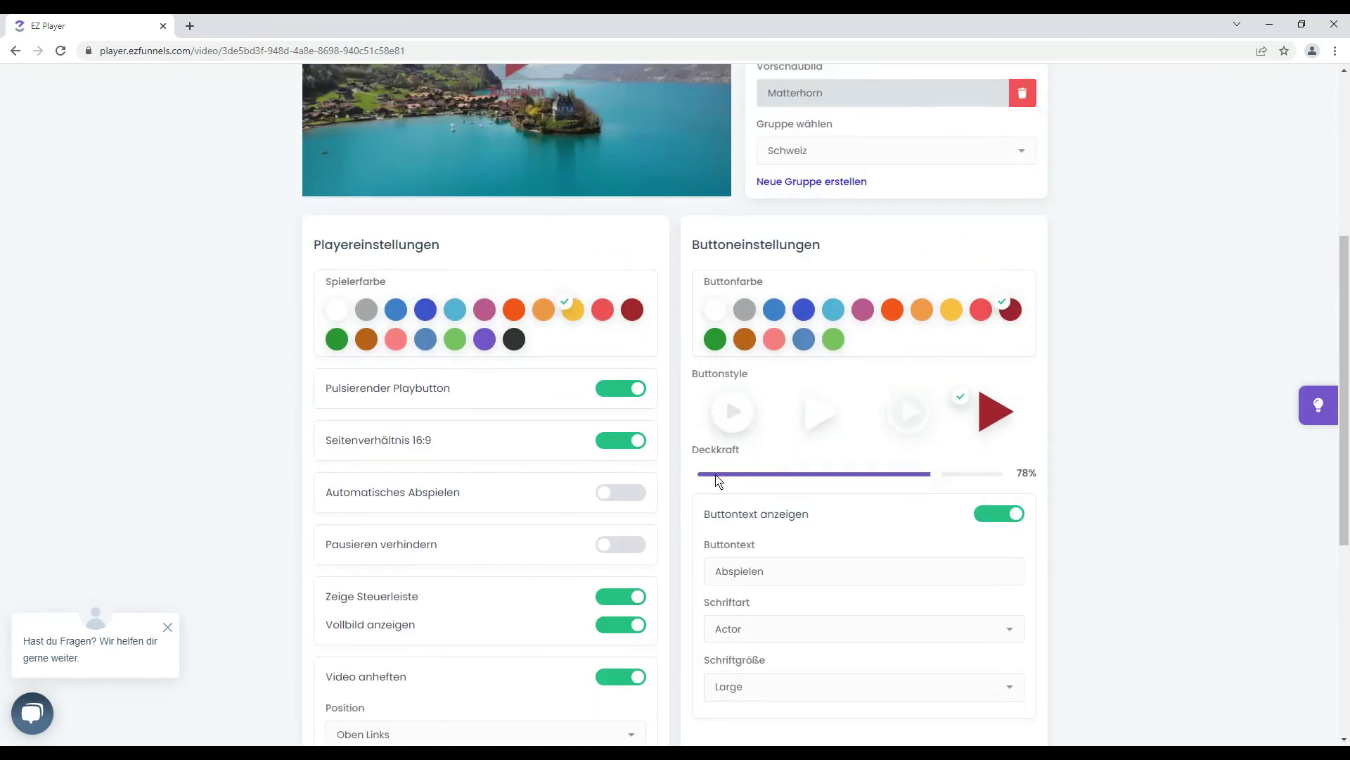
pyautogui.scroll(2, 718, 481)
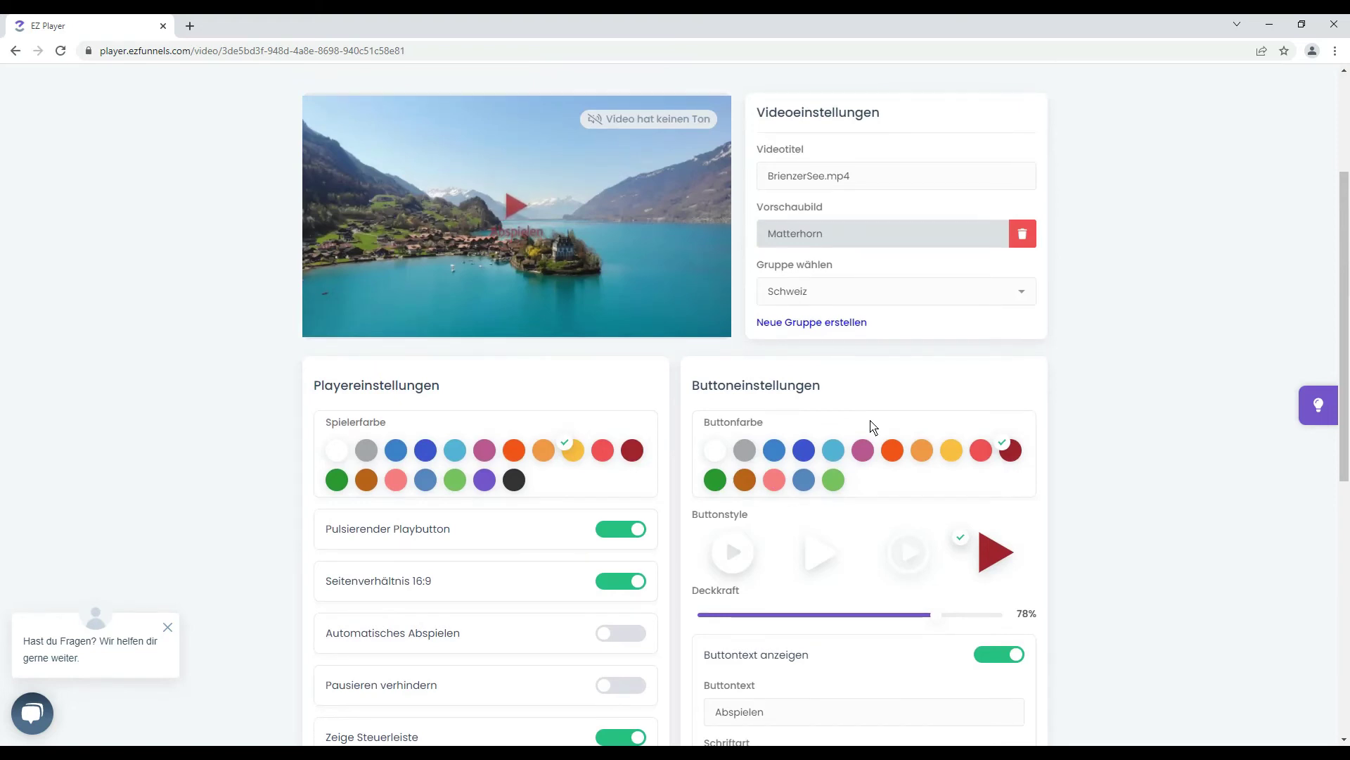
pyautogui.scroll(1, 883, 424)
pyautogui.scroll(-1, 887, 424)
pyautogui.click(1319, 420)
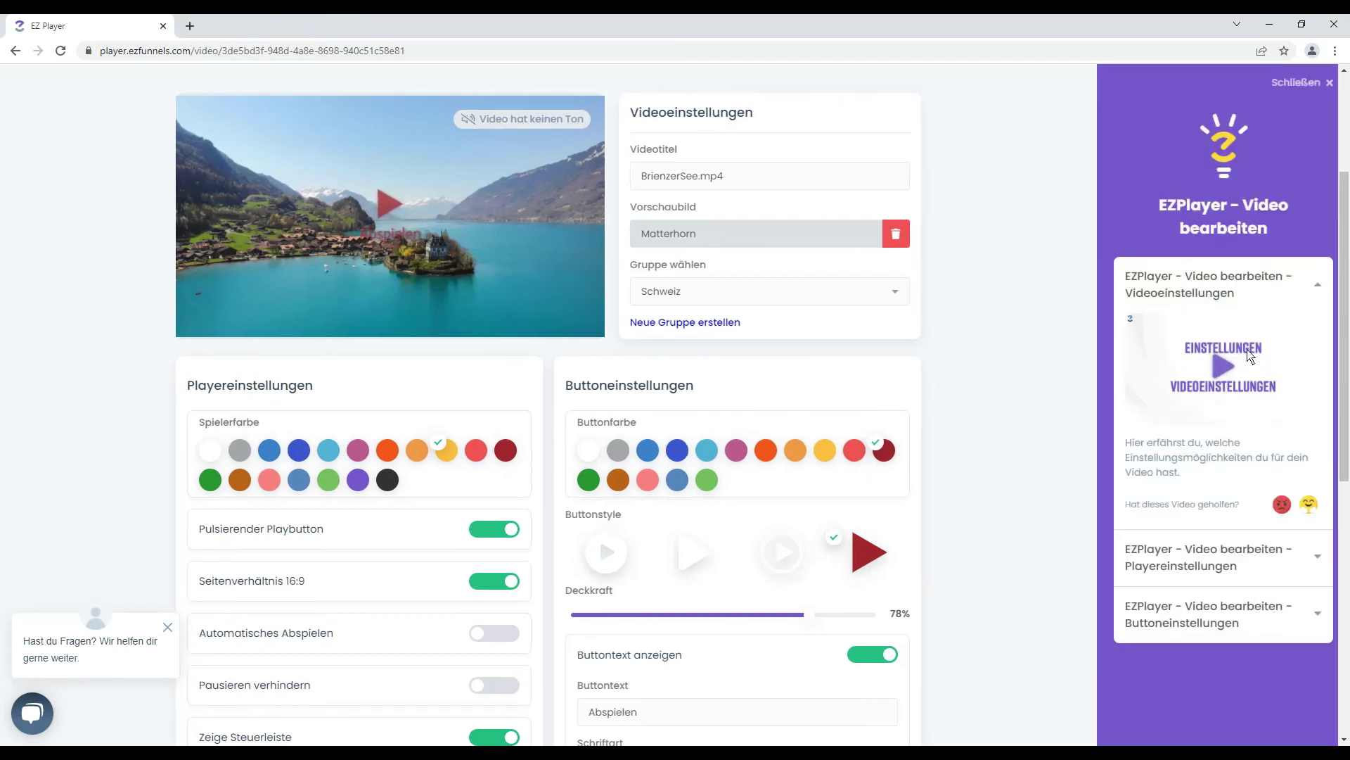
pyautogui.click(1296, 83)
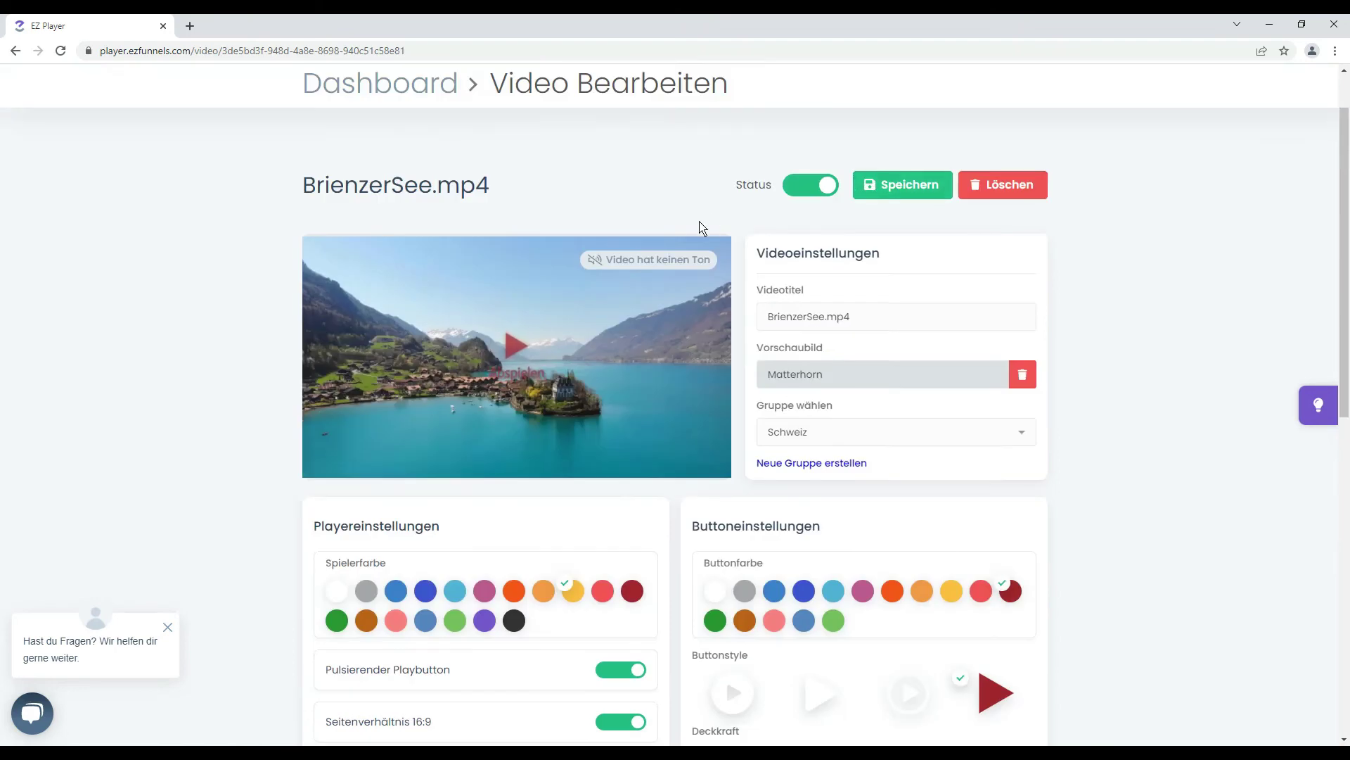
# Save the settings of BrienzerSee.mp4 and return to the dashboard's video overview
pyautogui.click(897, 312)
pyautogui.click(908, 194)
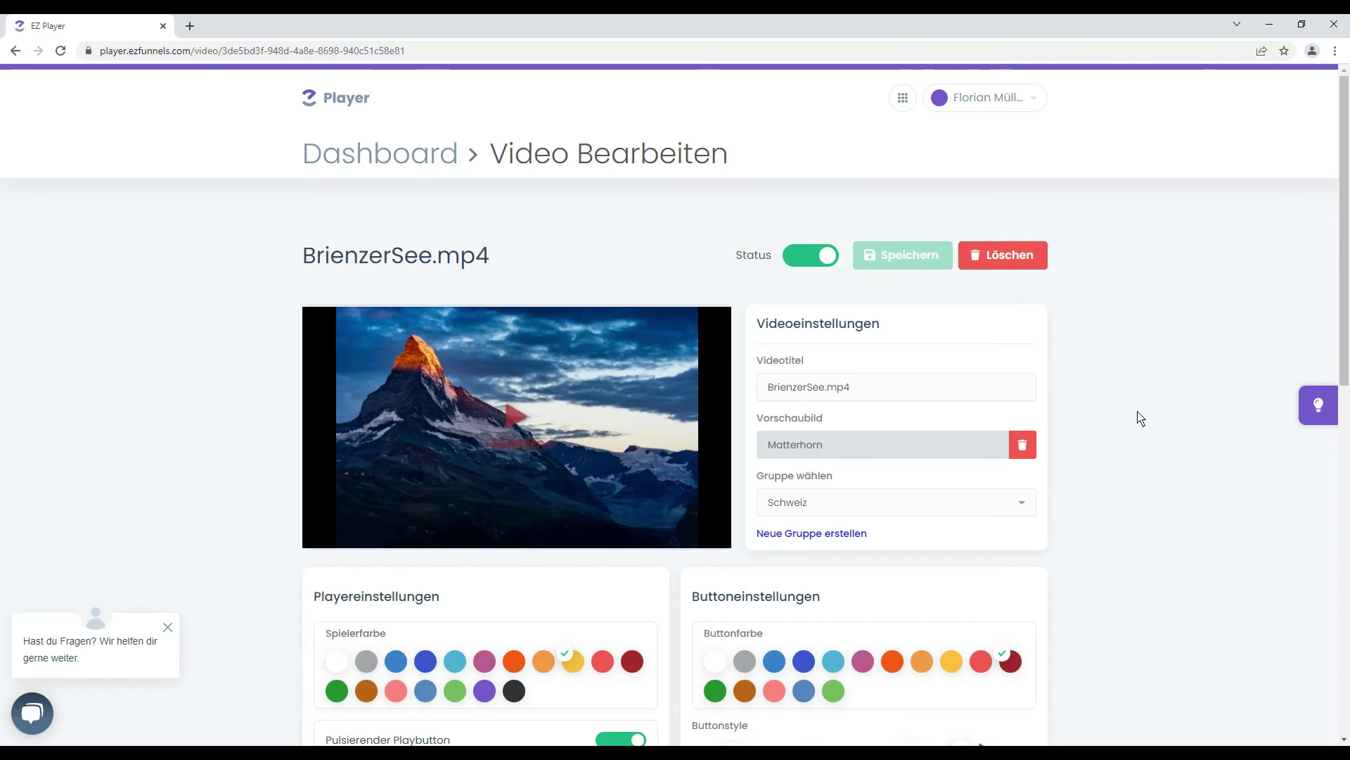
pyautogui.click(366, 155)
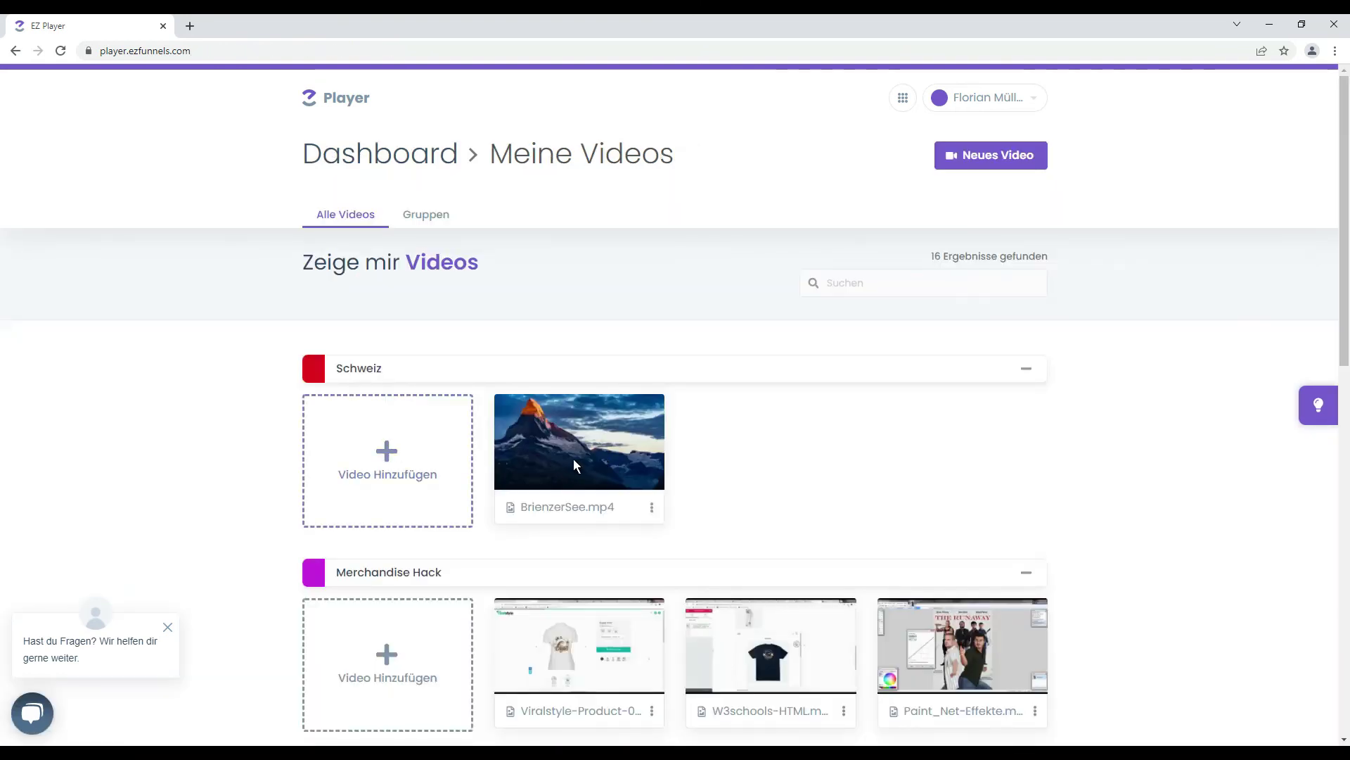
# Collapse the Merchandise Hack and Schweiz groups, and check the group overview before returning to the list of all videos
pyautogui.click(1026, 572)
pyautogui.click(1027, 371)
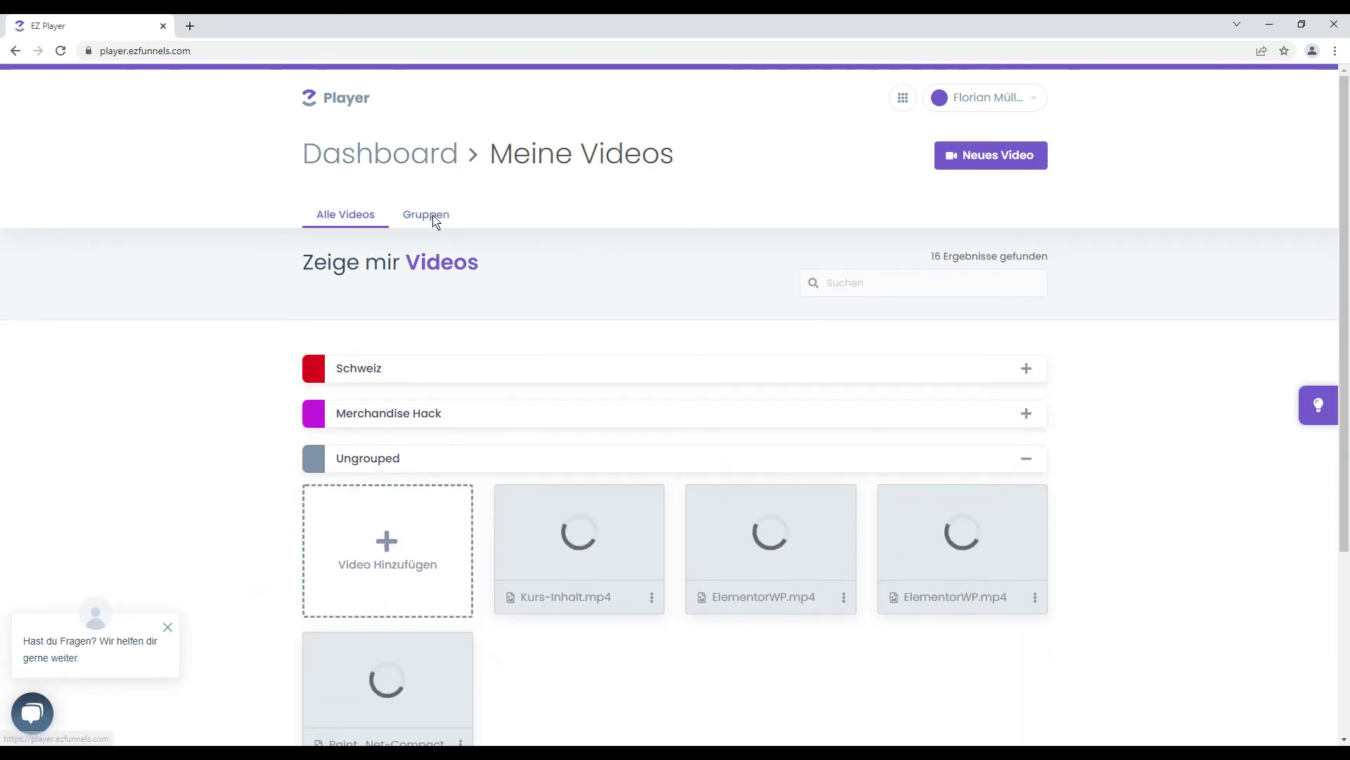
pyautogui.click(436, 219)
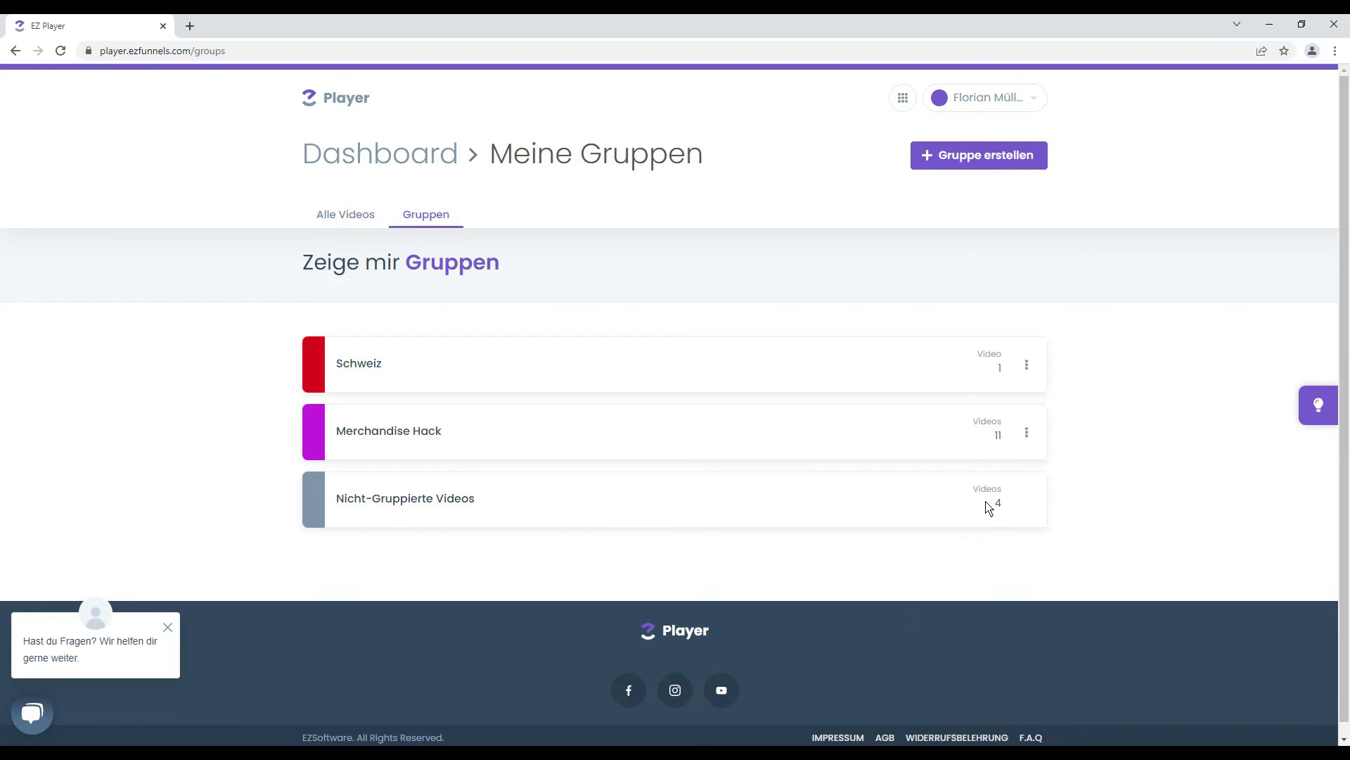
pyautogui.click(327, 215)
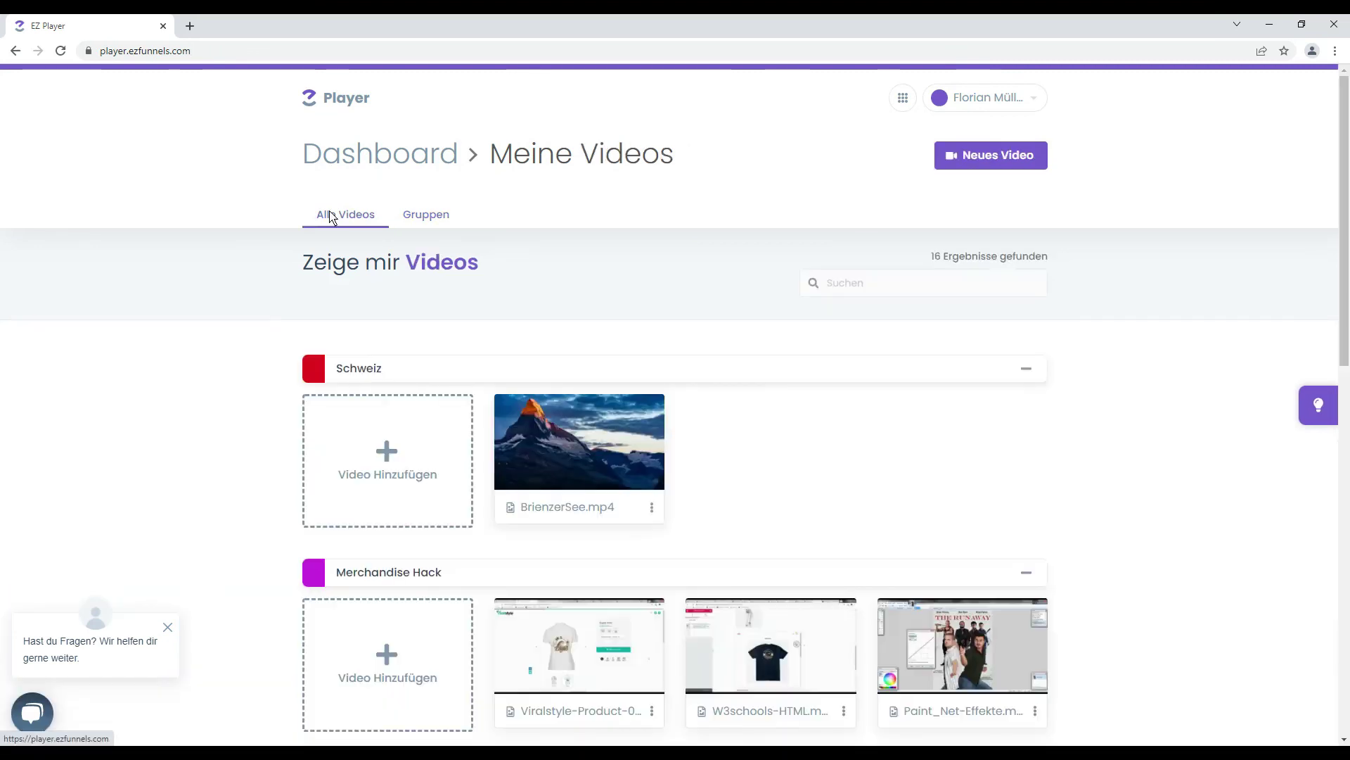